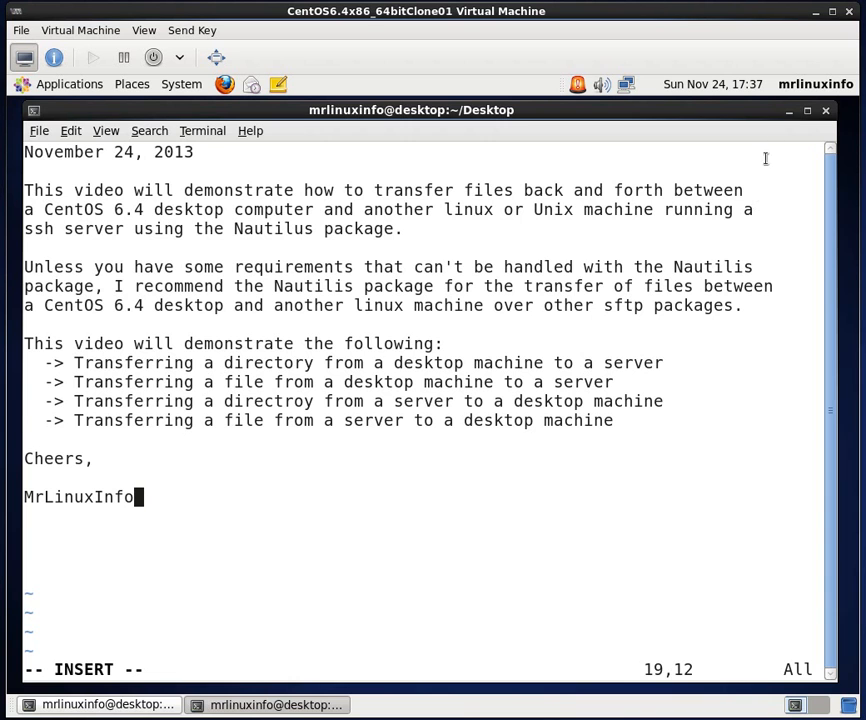
# - Minimize the terminal showing the video notes and open the local home folder, placing its window above the remaining terminal
pyautogui.click(789, 110)
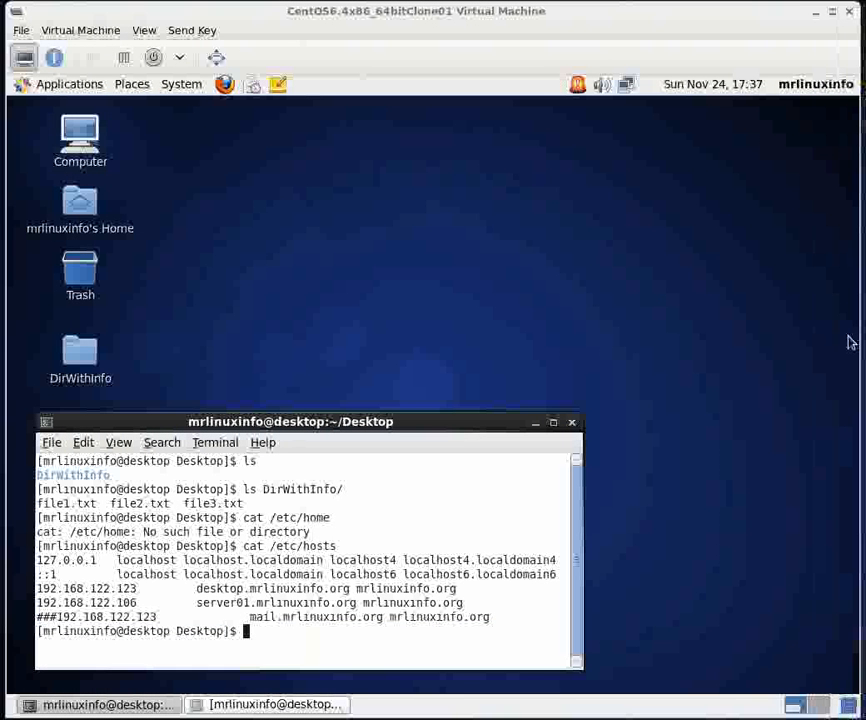
pyautogui.doubleClick(80, 205)
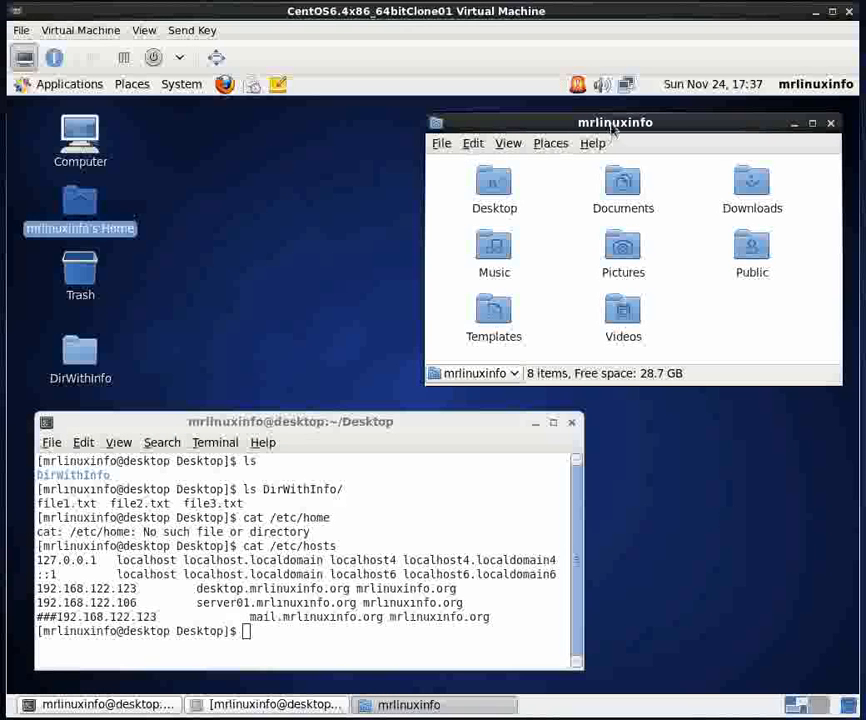
pyautogui.moveTo(663, 122); pyautogui.dragTo(271, 116)
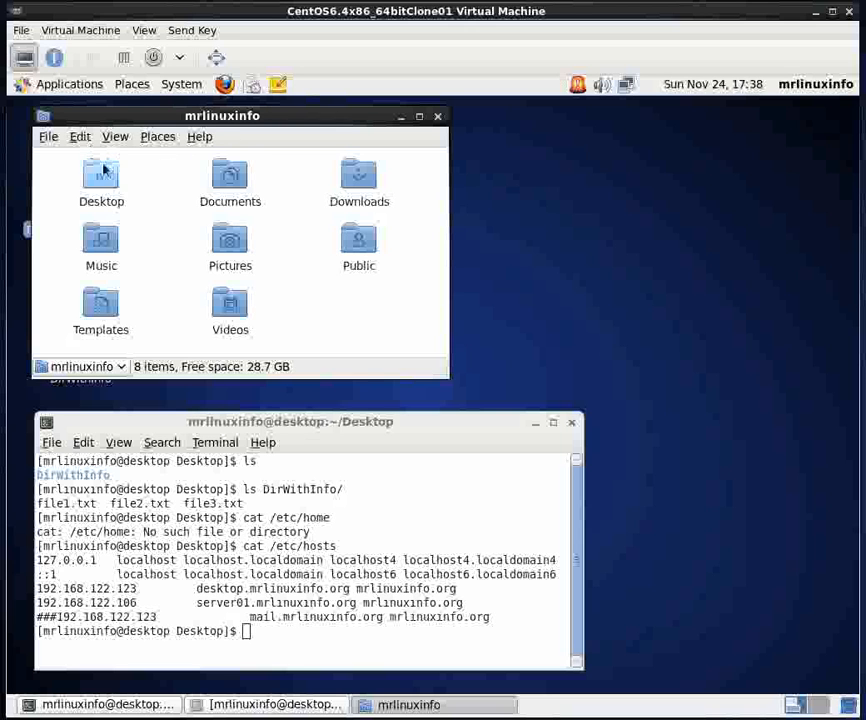
# - Start a new server connection from the home folder window and set its service type to SSH
pyautogui.click(50, 137)
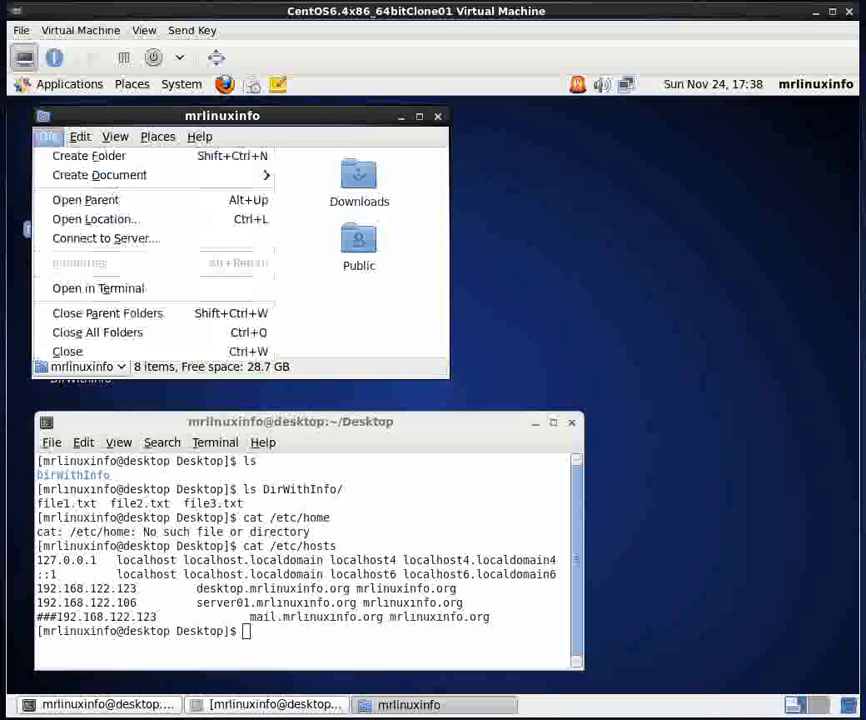
pyautogui.click(70, 240)
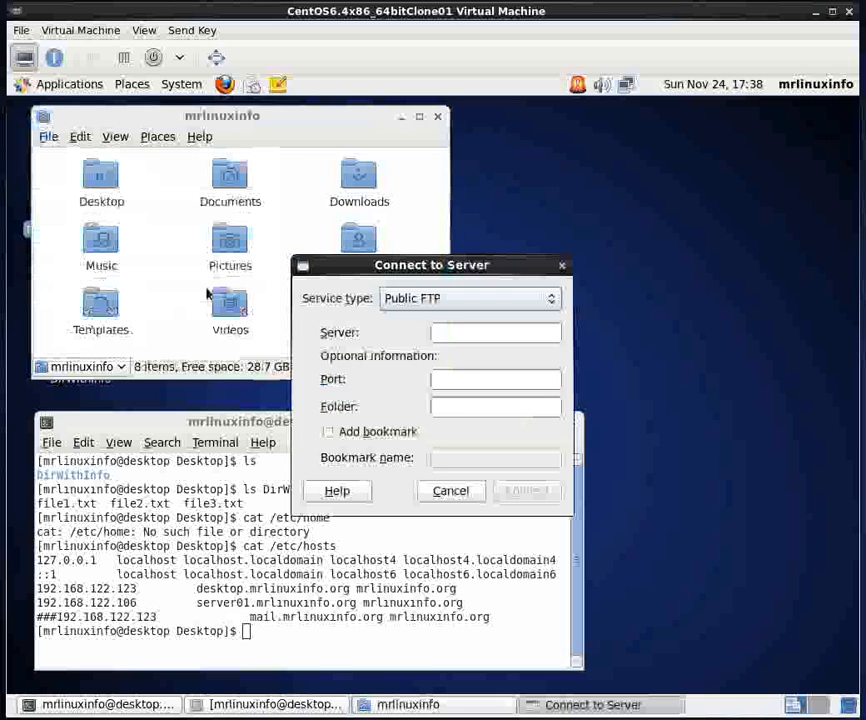
pyautogui.moveTo(469, 303); pyautogui.dragTo(258, 166)
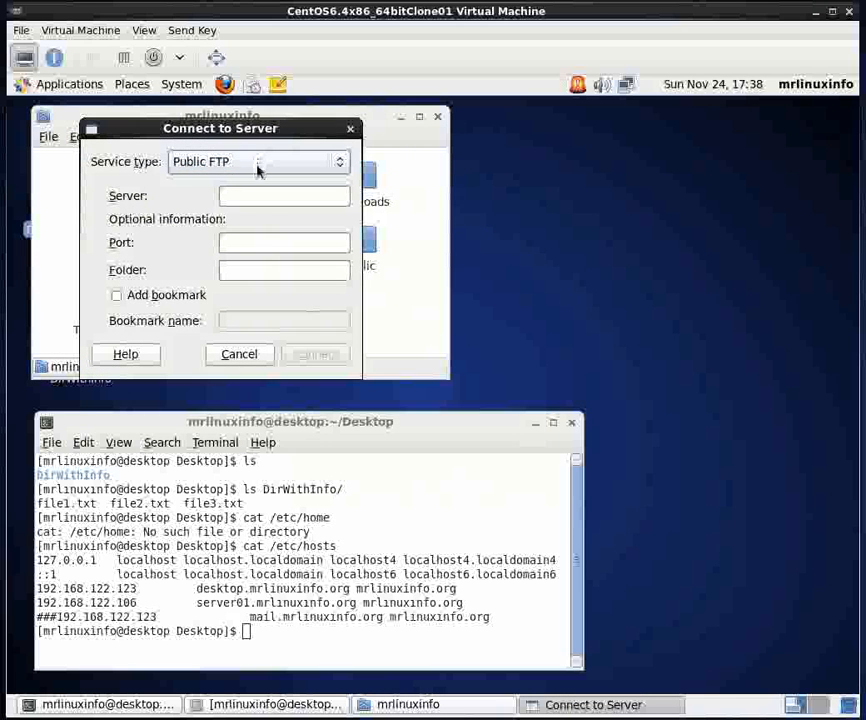
pyautogui.click(258, 166)
pyautogui.click(200, 116)
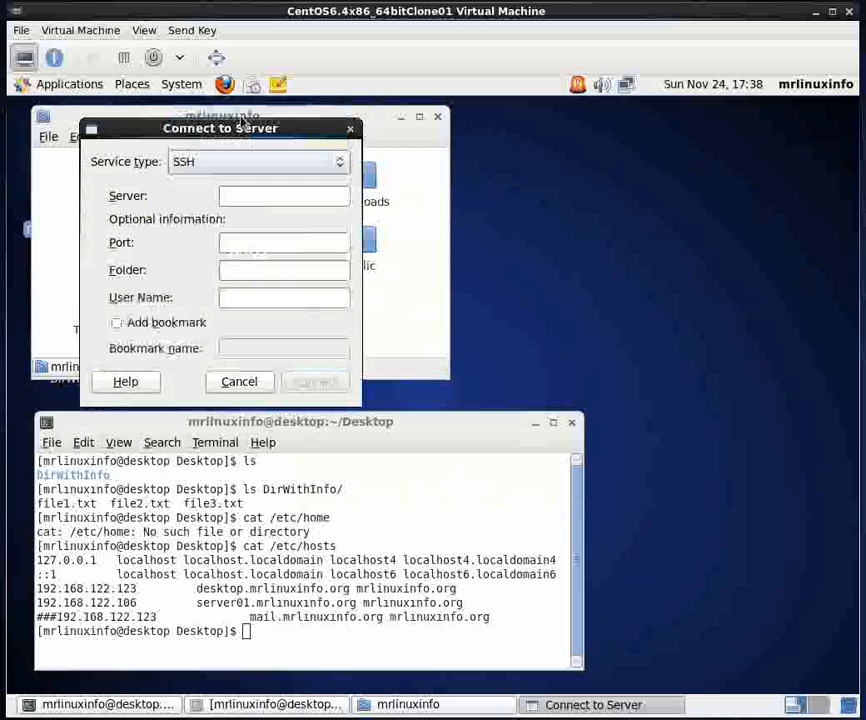
pyautogui.click(264, 195)
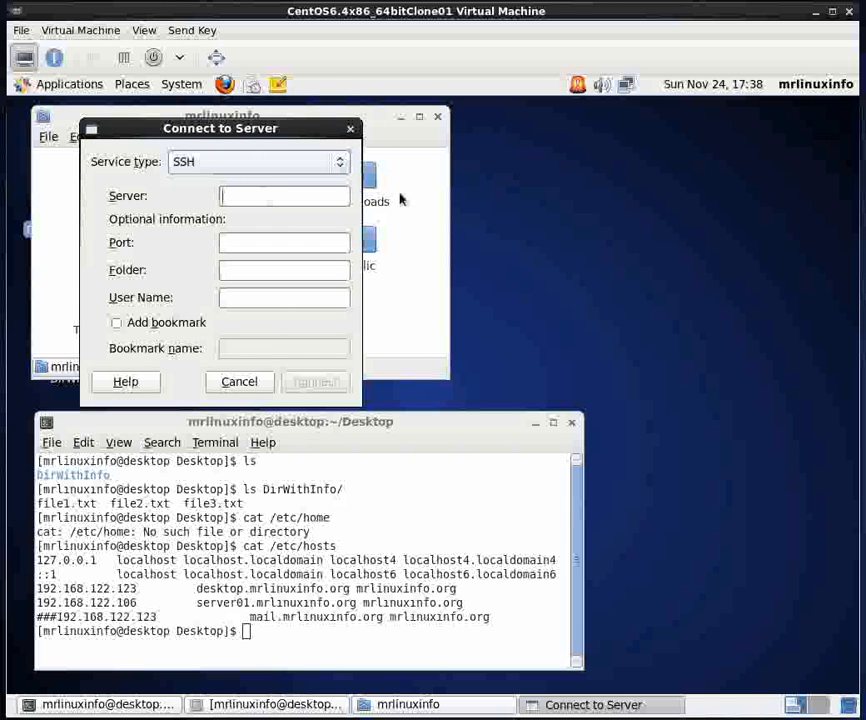
# - Display the contents of /etc/hosts in a new terminal to look up the server's name, and minimize that terminal
pyautogui.rightClick(628, 210)
pyautogui.click(655, 276)
pyautogui.write('cat /etc/hos')
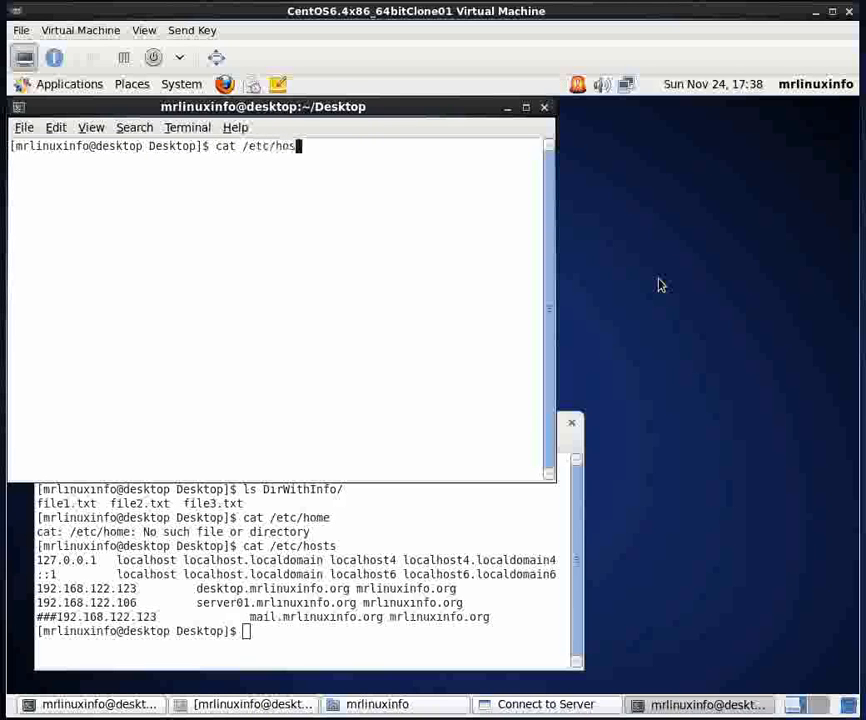
pyautogui.write('ts')
pyautogui.press('Return')
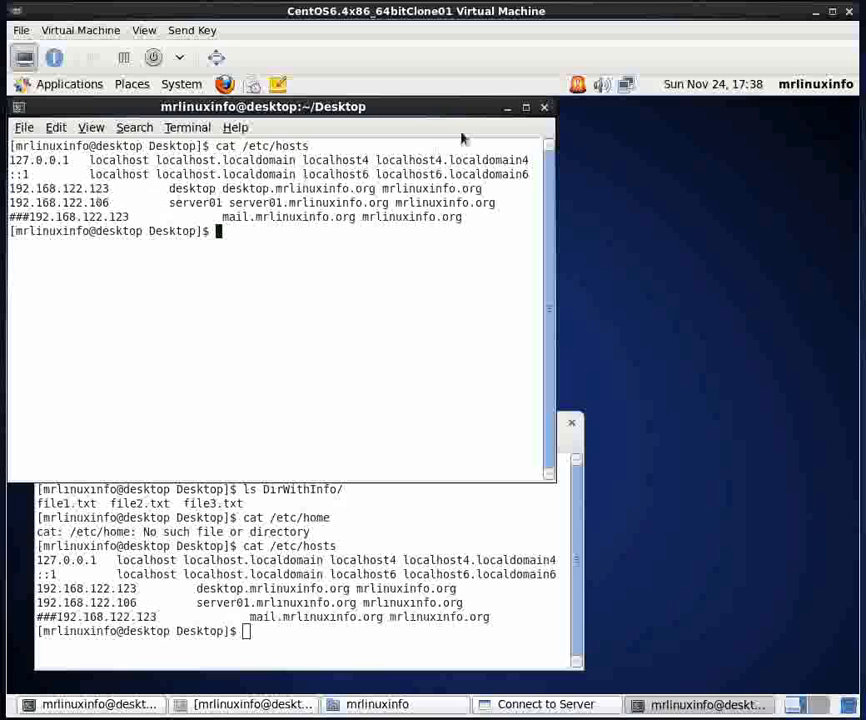
pyautogui.click(507, 107)
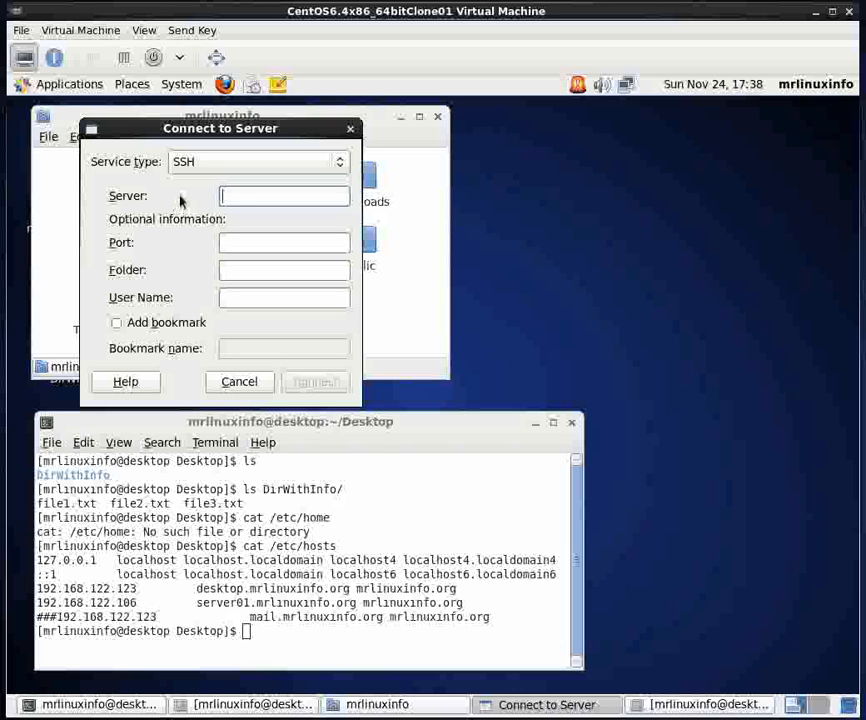
# - Fill in the connection with server01 as the server, /home/user01 as the folder and user01 as the user name
pyautogui.write('ser')
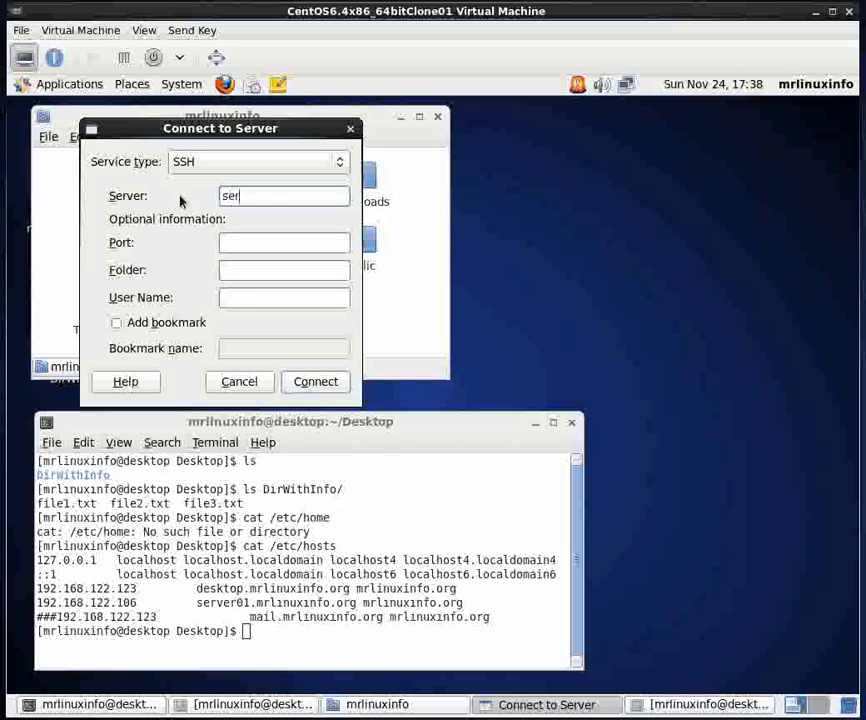
pyautogui.write('ver01')
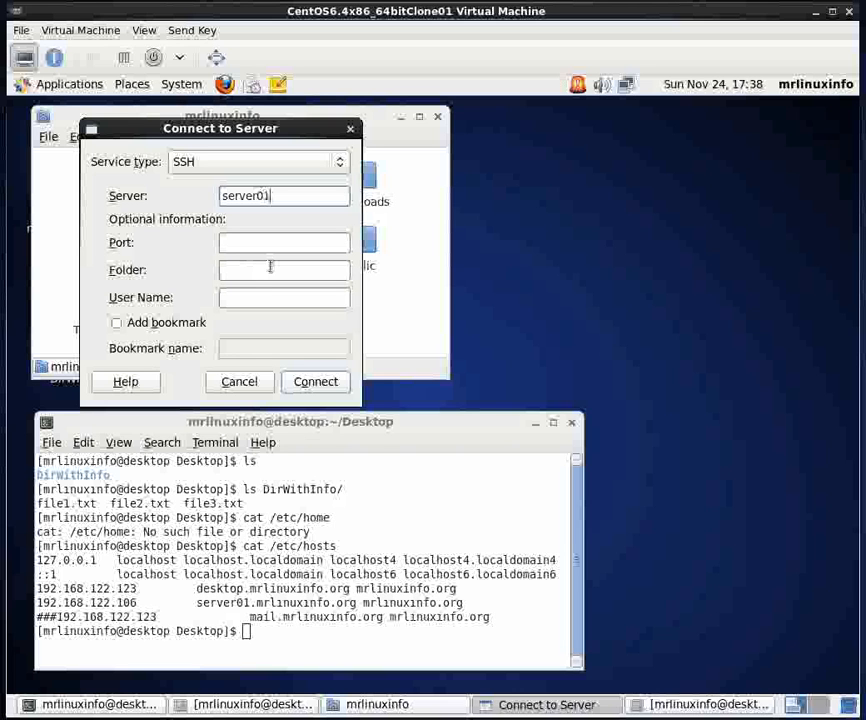
pyautogui.click(248, 272)
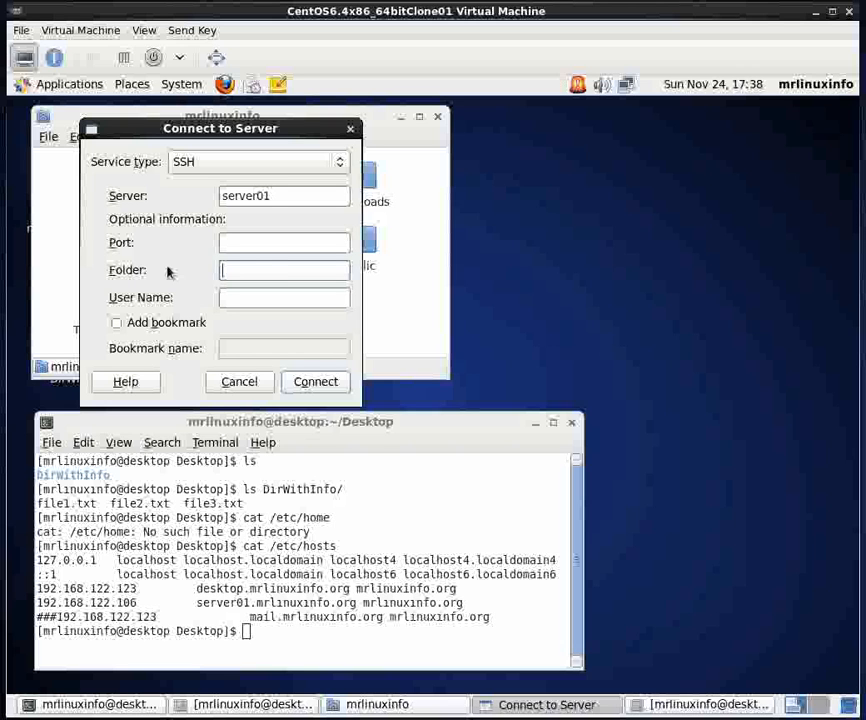
pyautogui.write('/home/us')
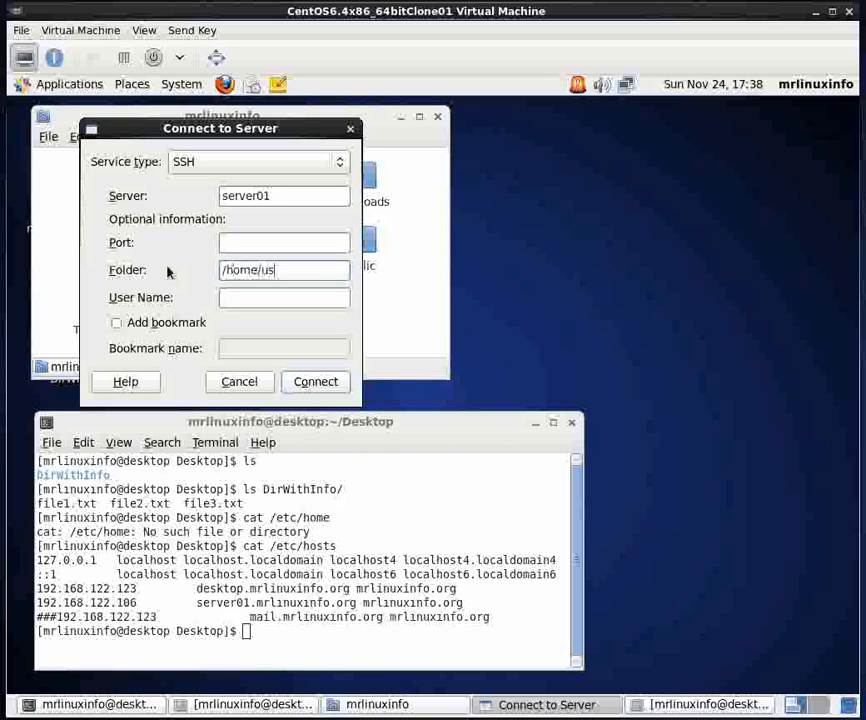
pyautogui.write('er01')
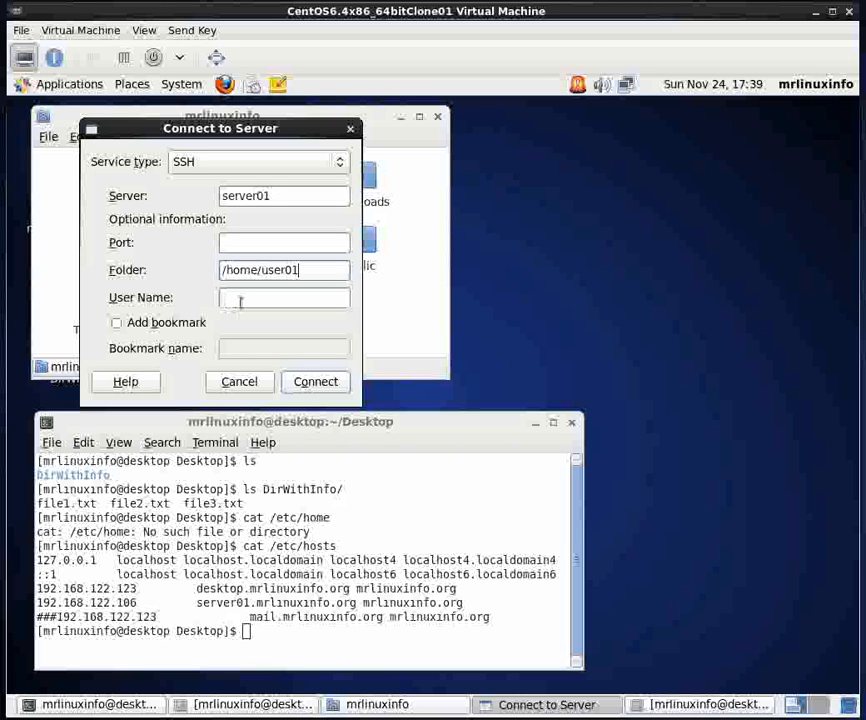
pyautogui.click(240, 299)
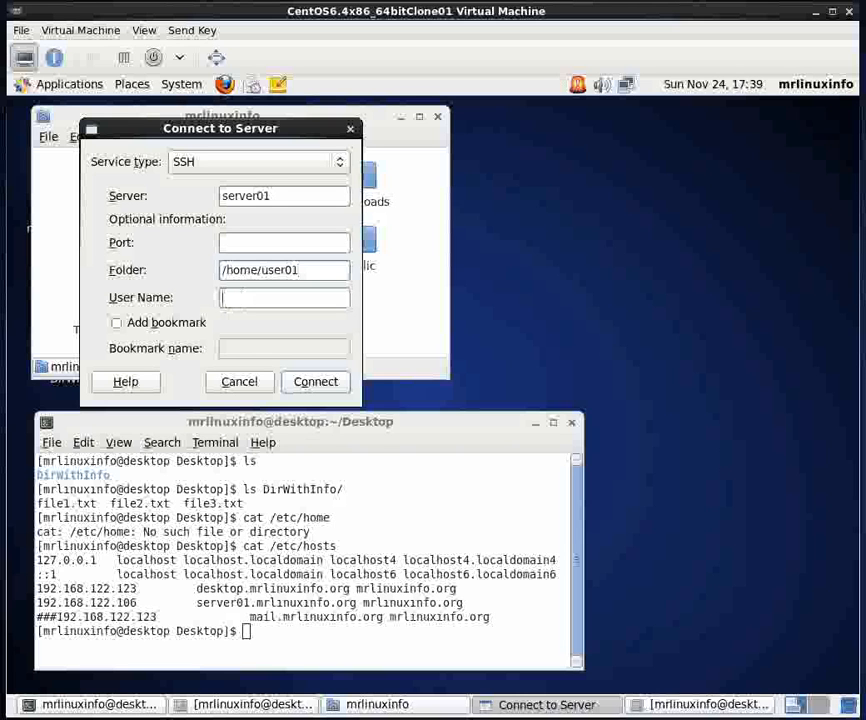
pyautogui.write('user01')
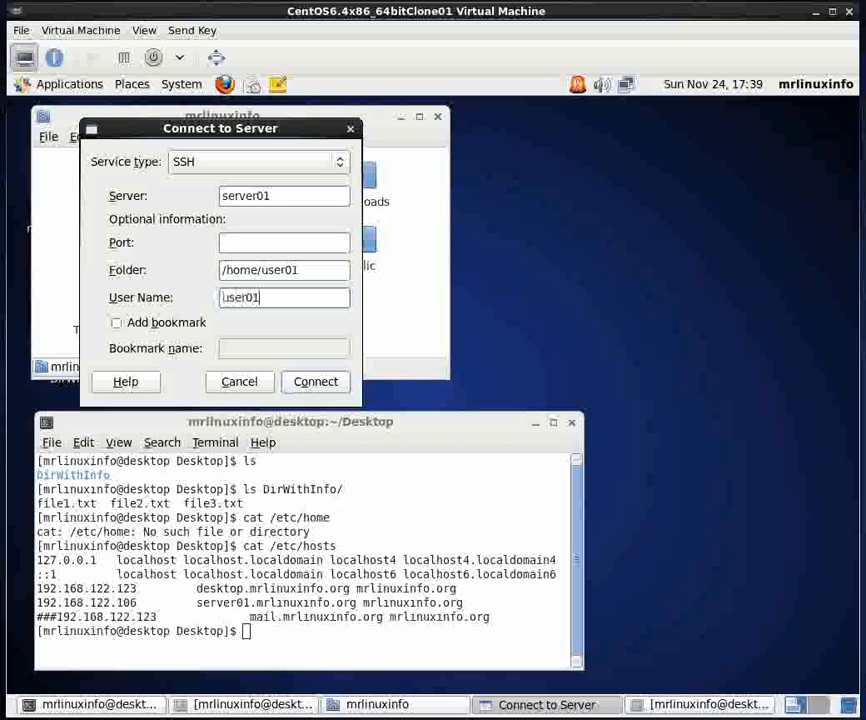
# - Enable a bookmark for the connection and name it "user01 on server01"
pyautogui.click(117, 322)
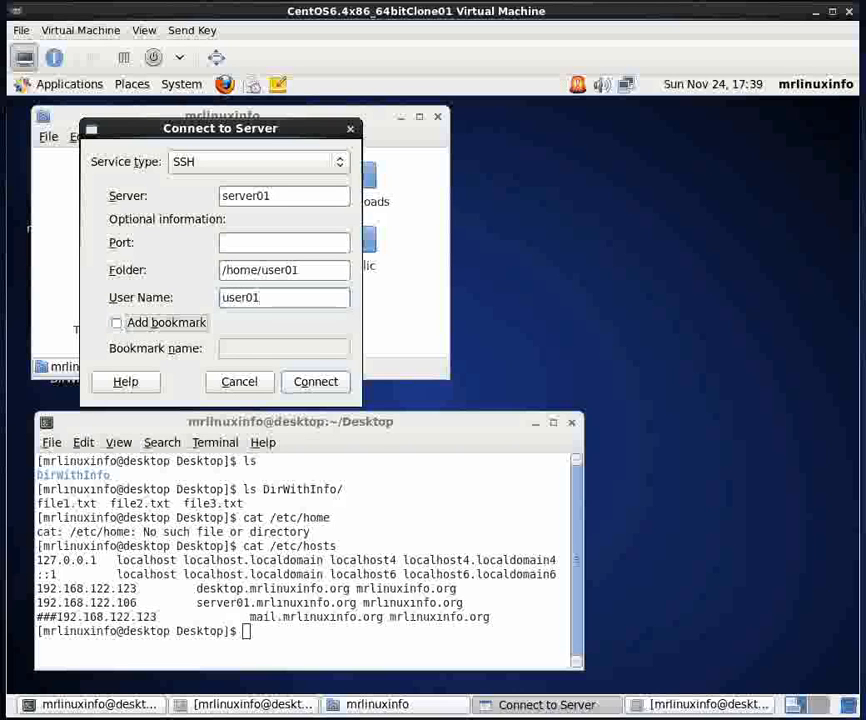
pyautogui.click(224, 348)
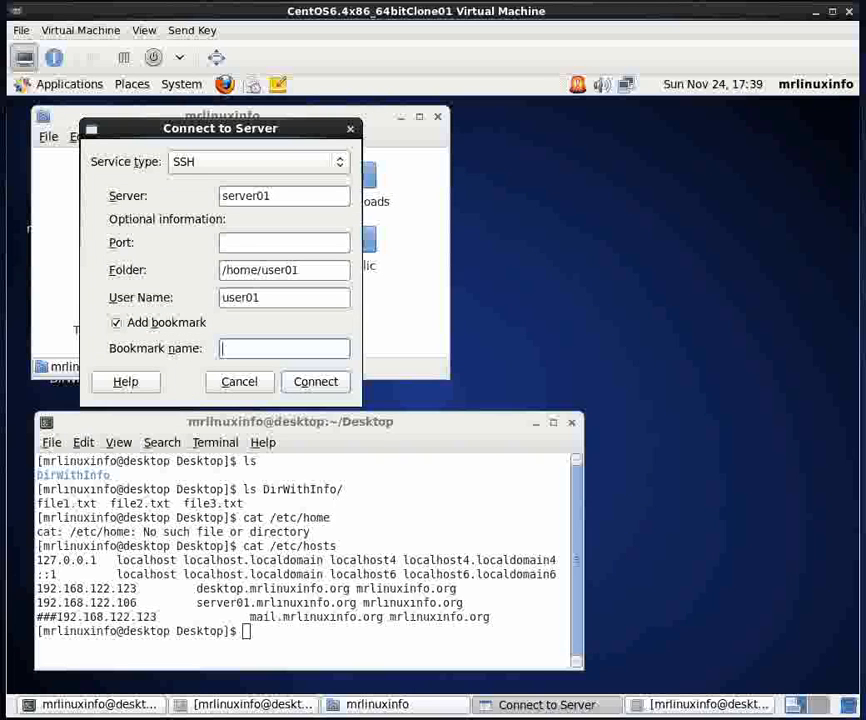
pyautogui.write('Use')
pyautogui.press('BackSpace')
pyautogui.press('BackSpace')
pyautogui.press('BackSpace')
pyautogui.write('user0')
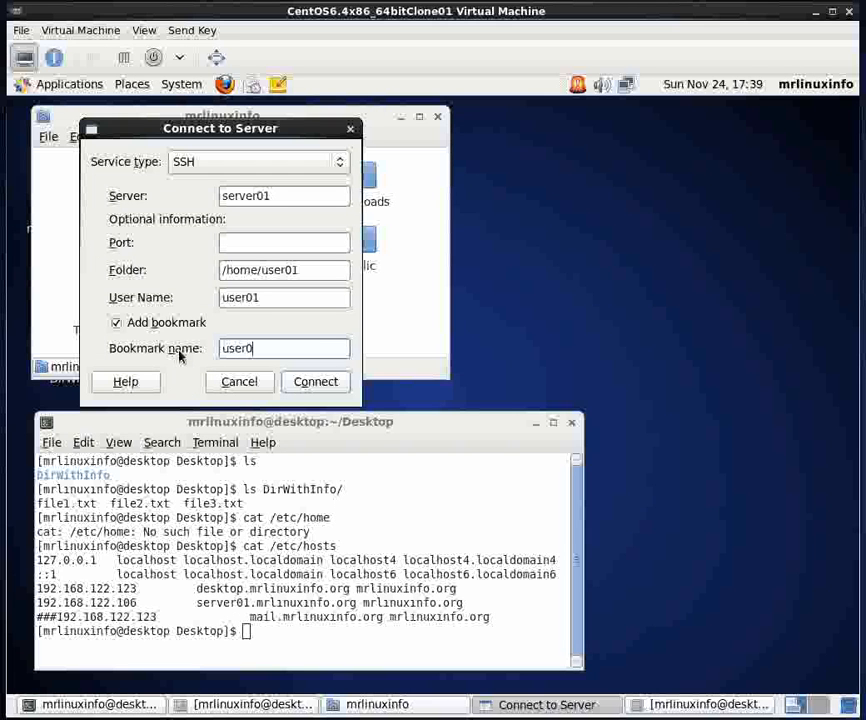
pyautogui.write('1 on server01')
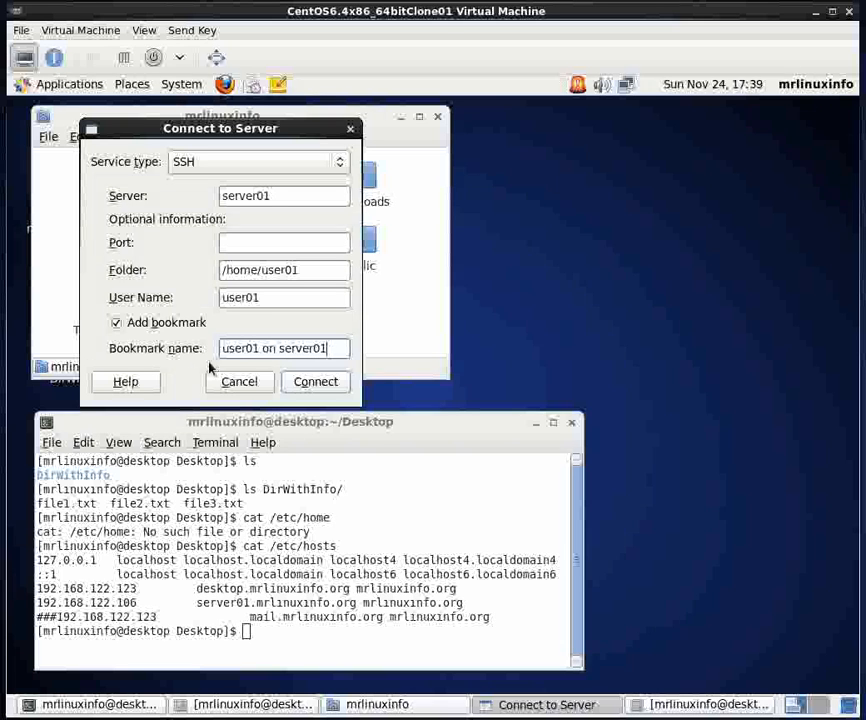
# - Connect to server01, accepting its unknown identity and entering the account password
pyautogui.click(306, 382)
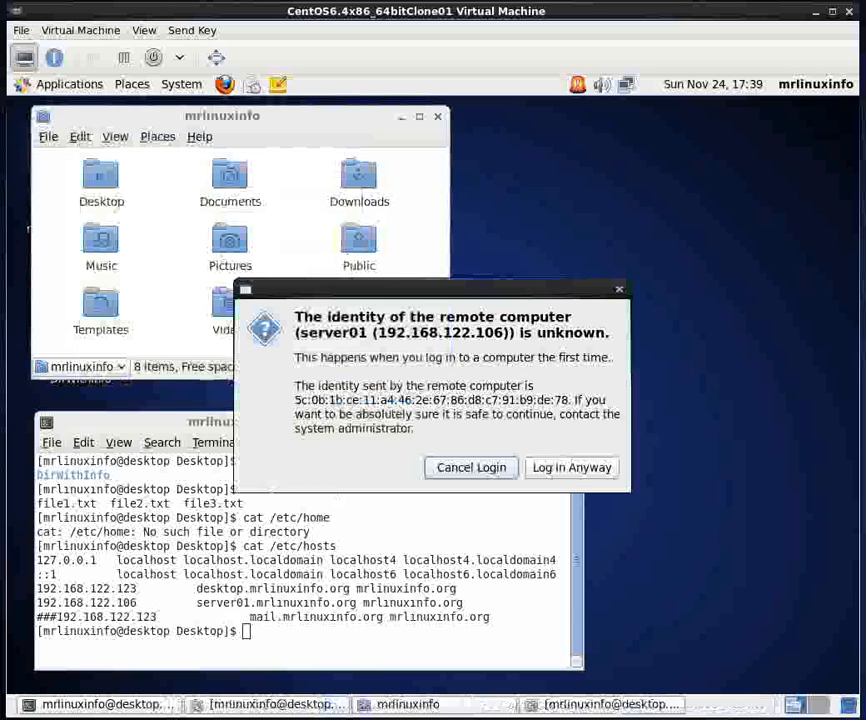
pyautogui.moveTo(375, 289); pyautogui.dragTo(365, 189)
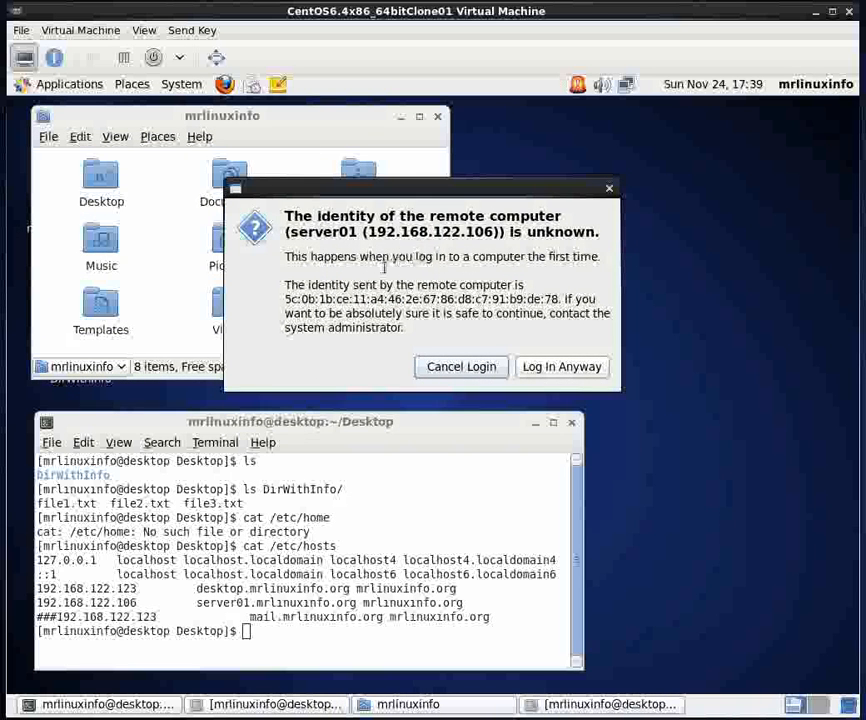
pyautogui.click(565, 372)
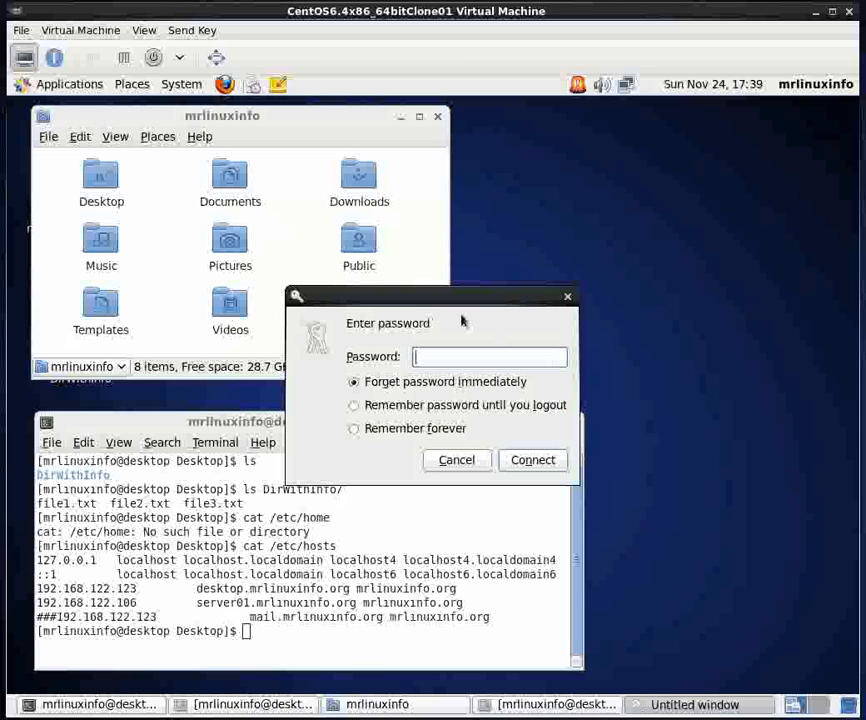
pyautogui.write('••••••••')
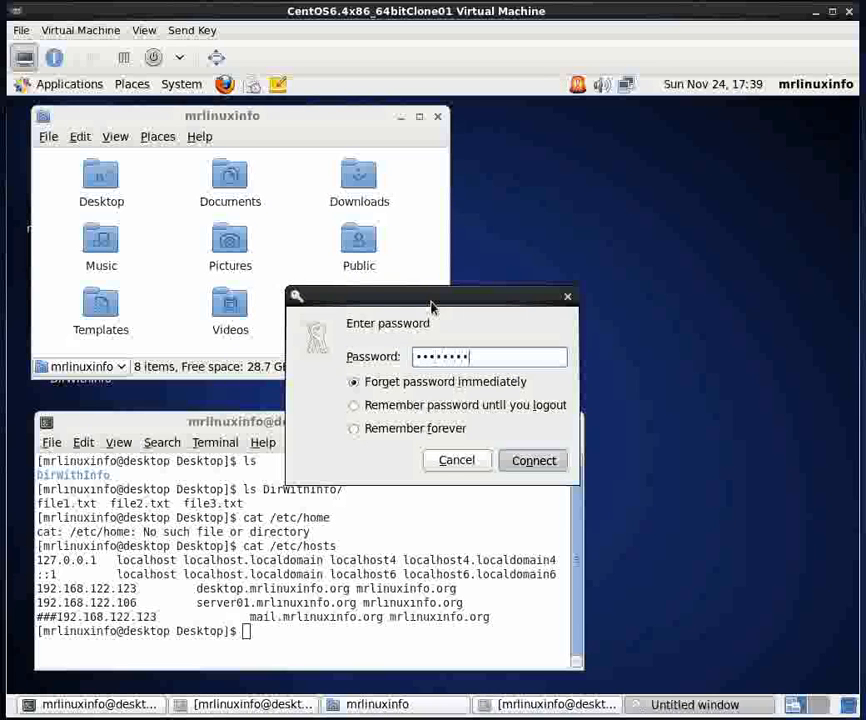
pyautogui.press('Return')
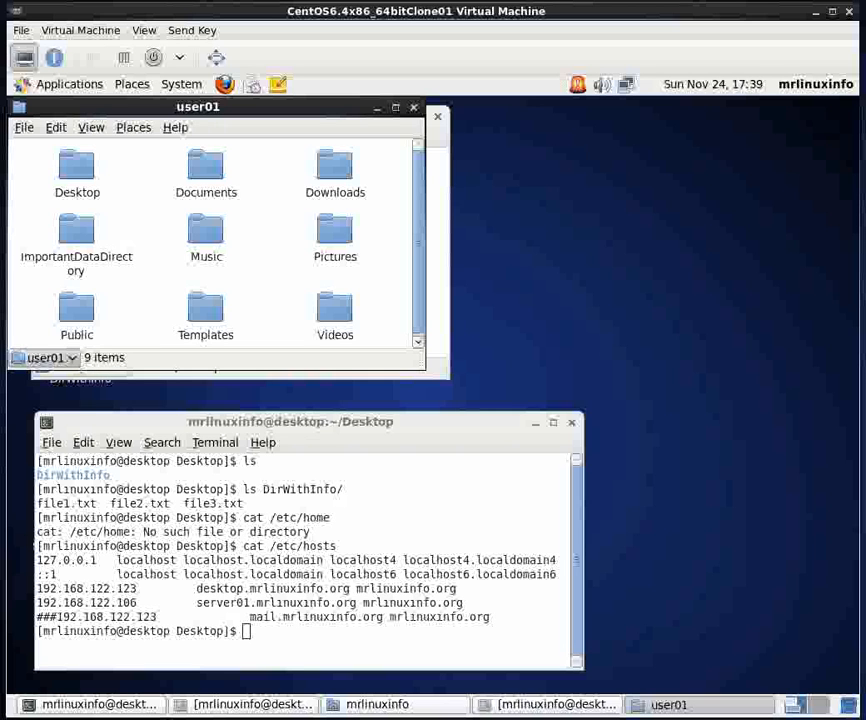
# - Check the folder path of the remote user01 folder and arrange its window side by side with the local home folder window
pyautogui.click(70, 357)
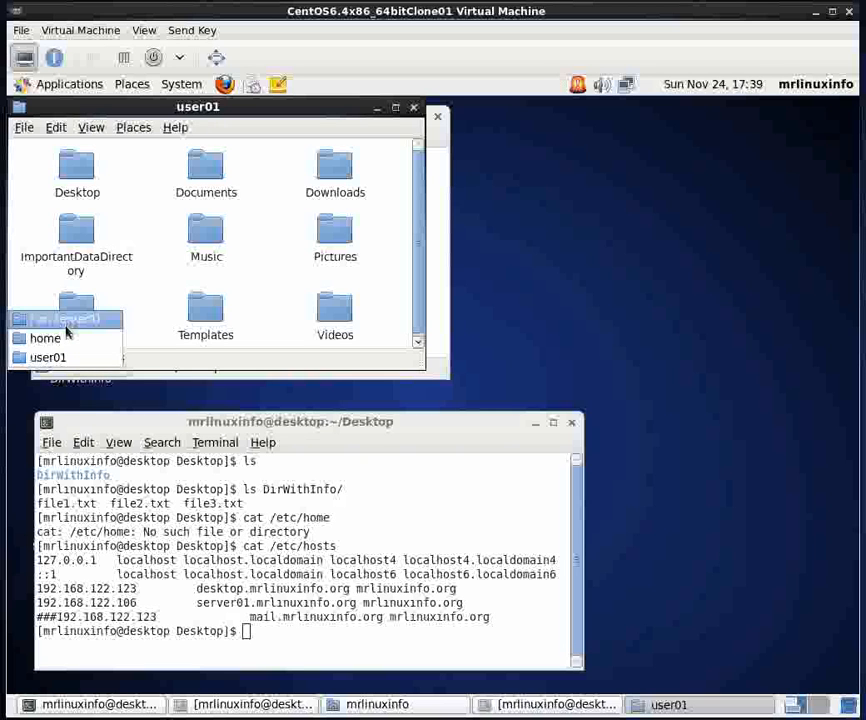
pyautogui.click(160, 361)
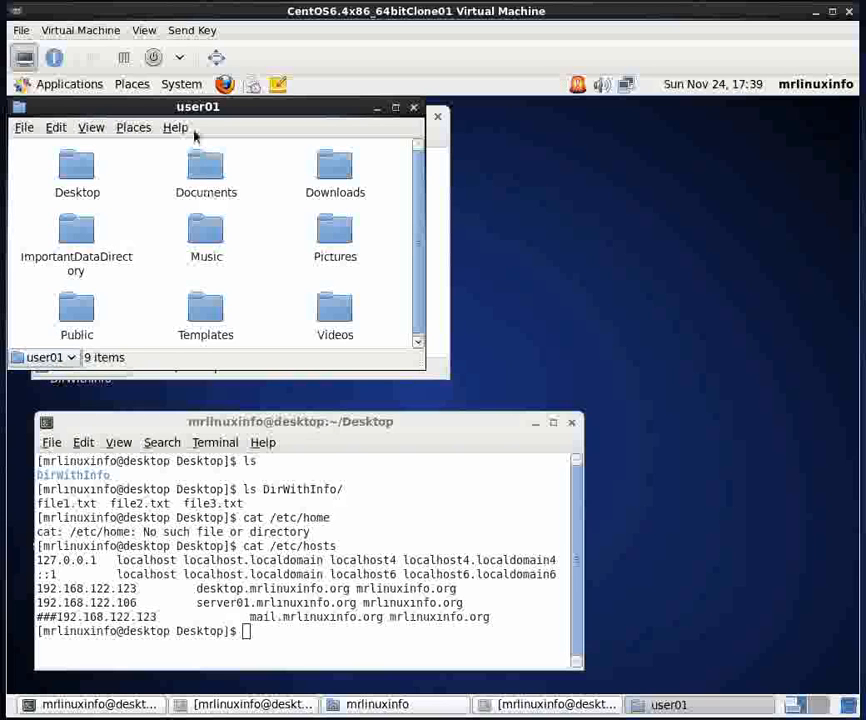
pyautogui.moveTo(174, 105); pyautogui.dragTo(607, 105)
pyautogui.moveTo(270, 120)
pyautogui.mouseDown()
pyautogui.moveTo(246, 114)
pyautogui.moveTo(278, 112)
pyautogui.mouseUp()
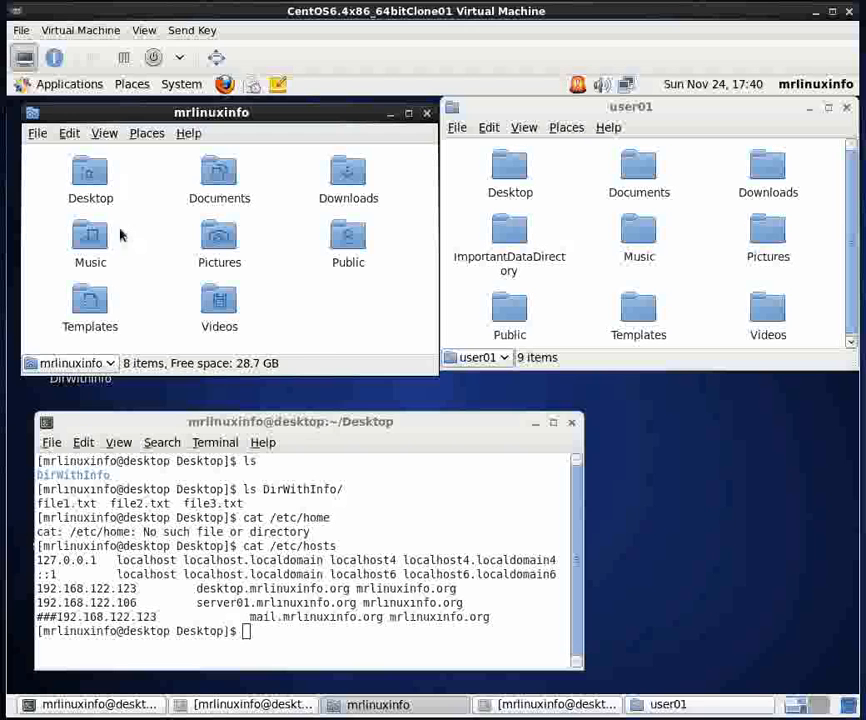
# - Open the local Desktop folder over the home folder window and inspect the files in DirWithInfo, closing DirWithInfo again
pyautogui.doubleClick(90, 176)
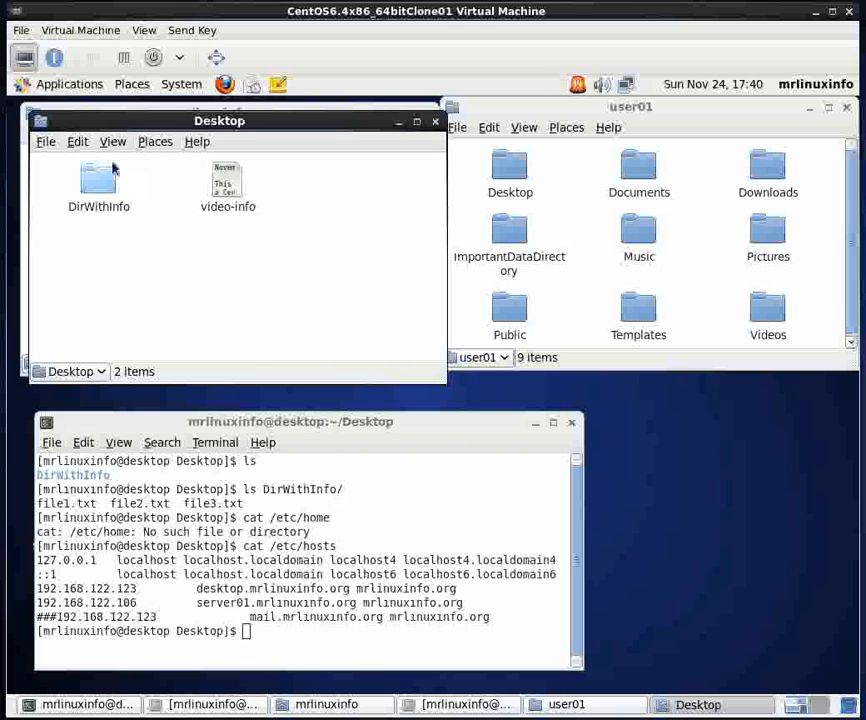
pyautogui.moveTo(115, 122)
pyautogui.mouseDown()
pyautogui.moveTo(120, 274)
pyautogui.moveTo(118, 128)
pyautogui.mouseUp()
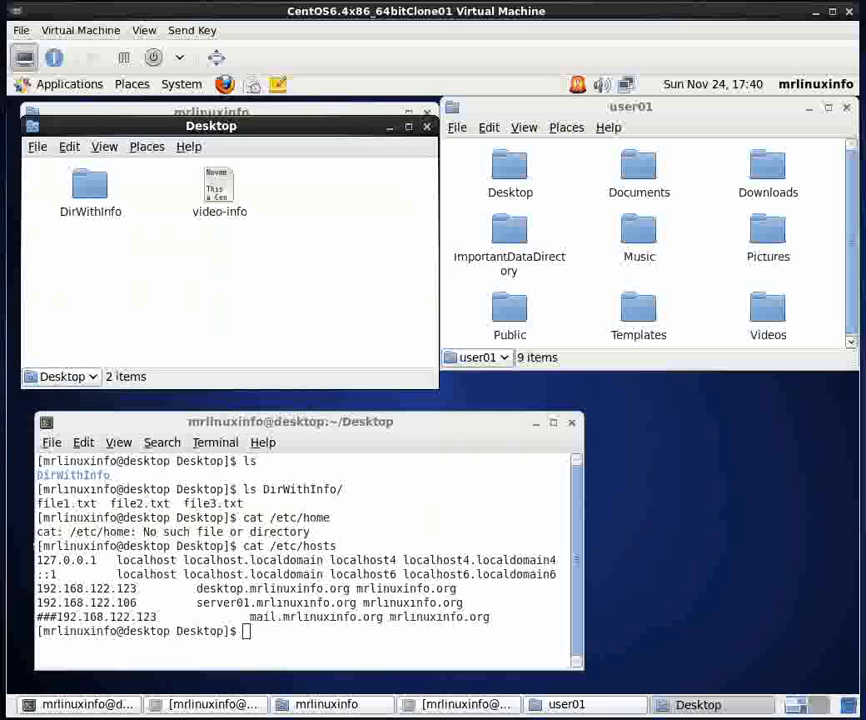
pyautogui.doubleClick(91, 188)
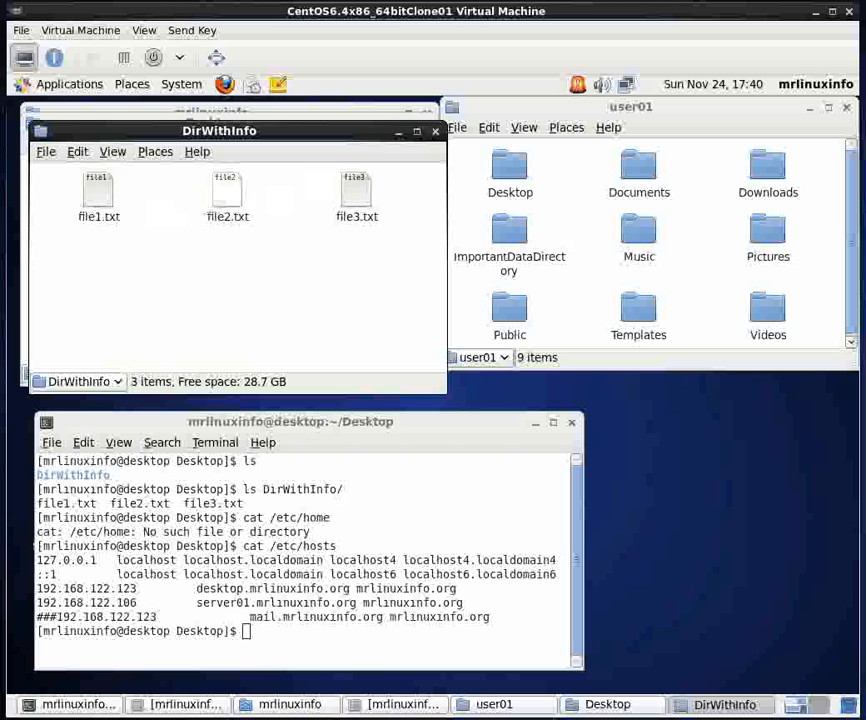
pyautogui.click(46, 151)
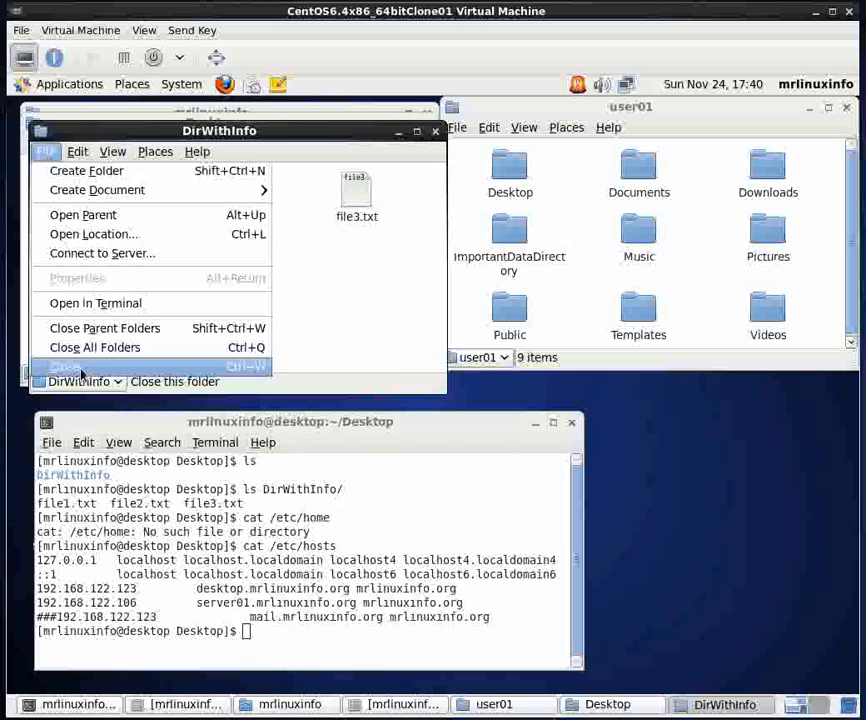
pyautogui.click(58, 366)
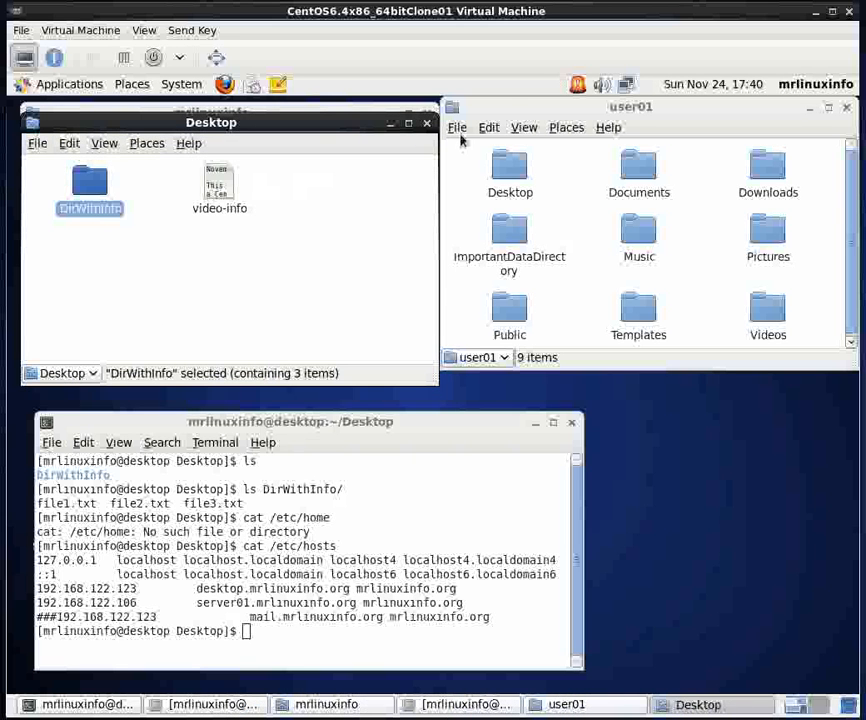
# - Copy the DirWithInfo folder from the local Desktop folder to the remote user01 folder
pyautogui.click(510, 110)
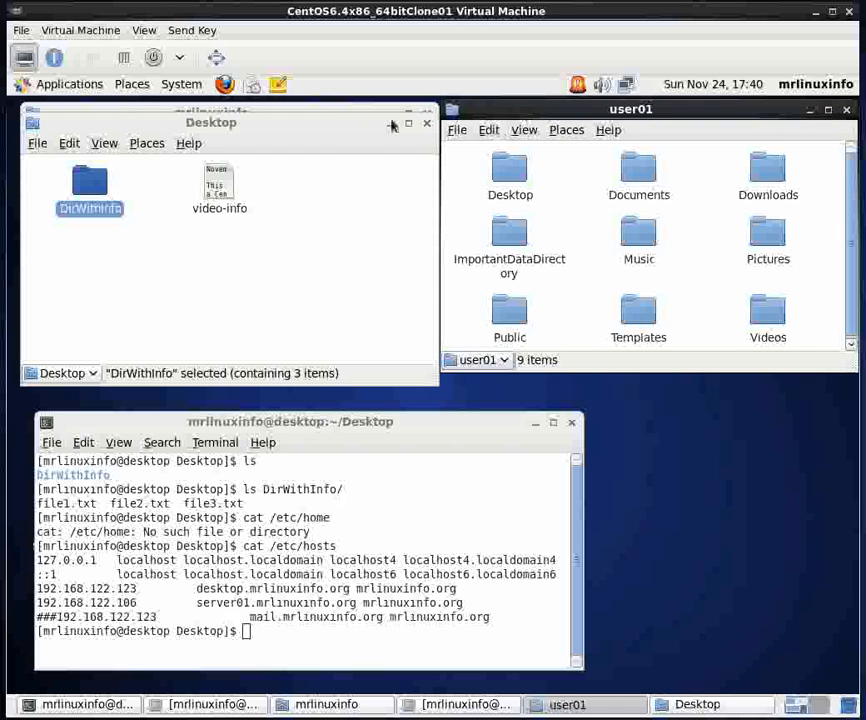
pyautogui.moveTo(352, 127); pyautogui.dragTo(345, 117)
pyautogui.moveTo(89, 181); pyautogui.dragTo(571, 299)
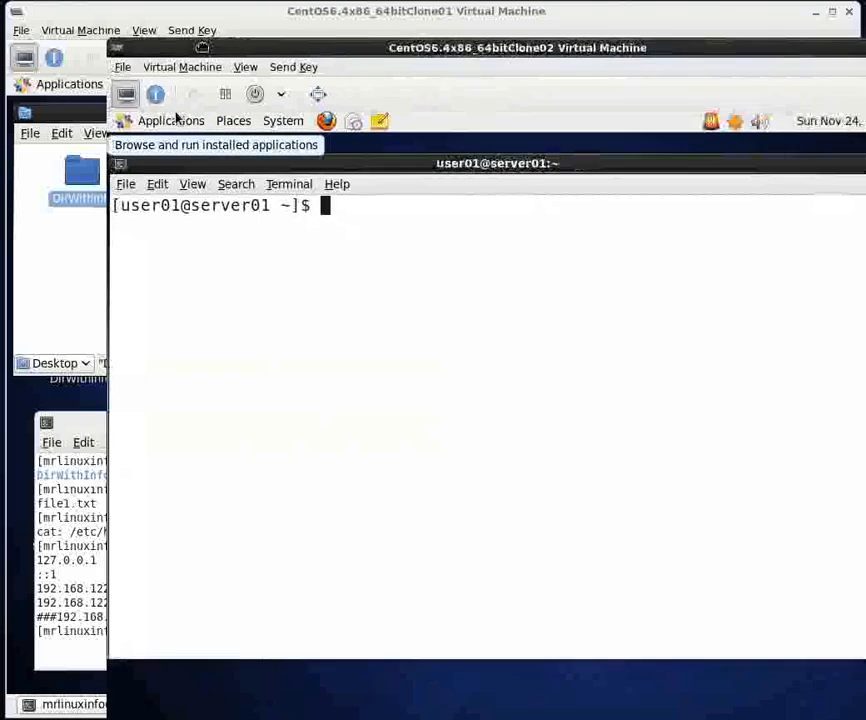
# - Switch to the CentOS6.4x86_64bitClone02 virtual machine and list user01's home directory with ls in the server01 terminal
pyautogui.moveTo(202, 47); pyautogui.dragTo(115, 28)
pyautogui.write('ls')
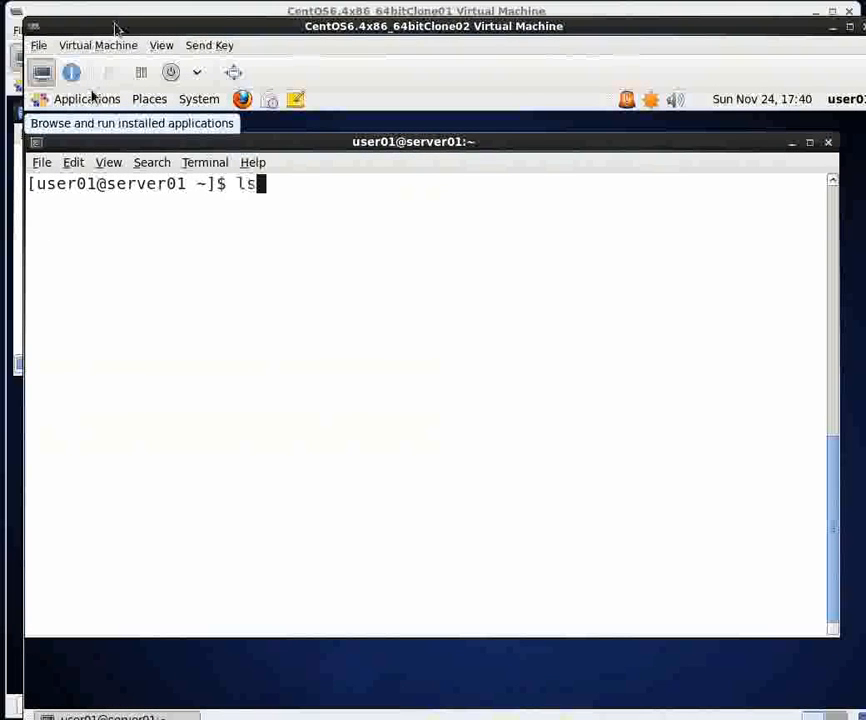
pyautogui.press('Return')
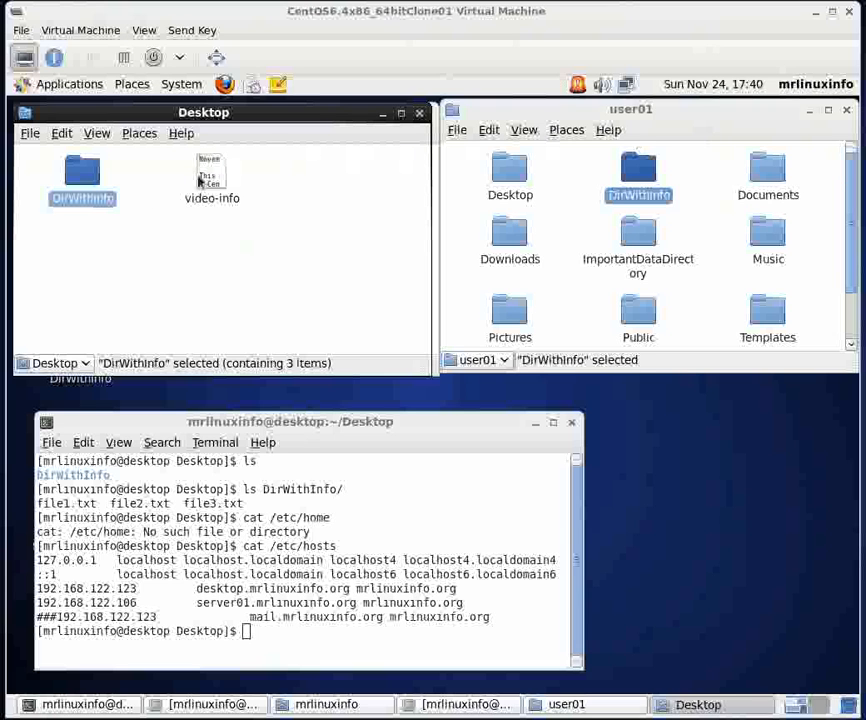
# - Copy file2.txt from the local DirWithInfo folder into both the remote user01 folder and its Music folder
pyautogui.doubleClick(80, 180)
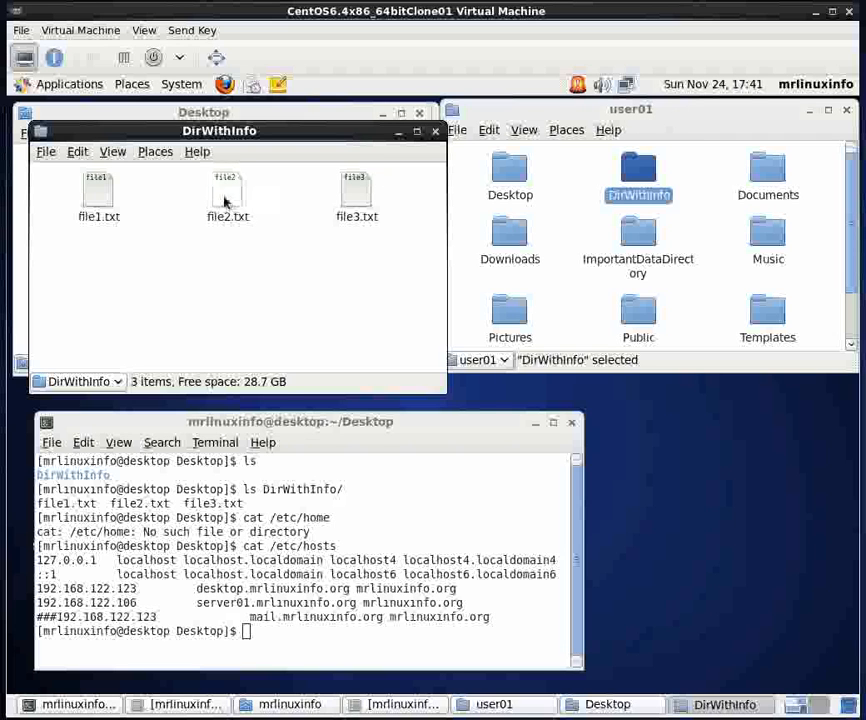
pyautogui.moveTo(227, 197); pyautogui.dragTo(573, 300)
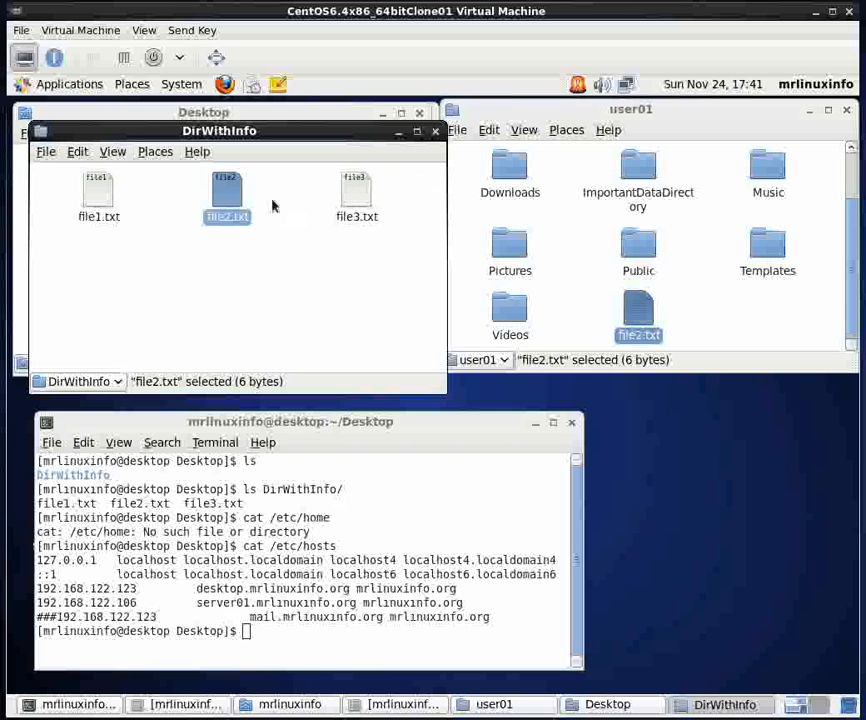
pyautogui.moveTo(228, 195); pyautogui.dragTo(768, 175)
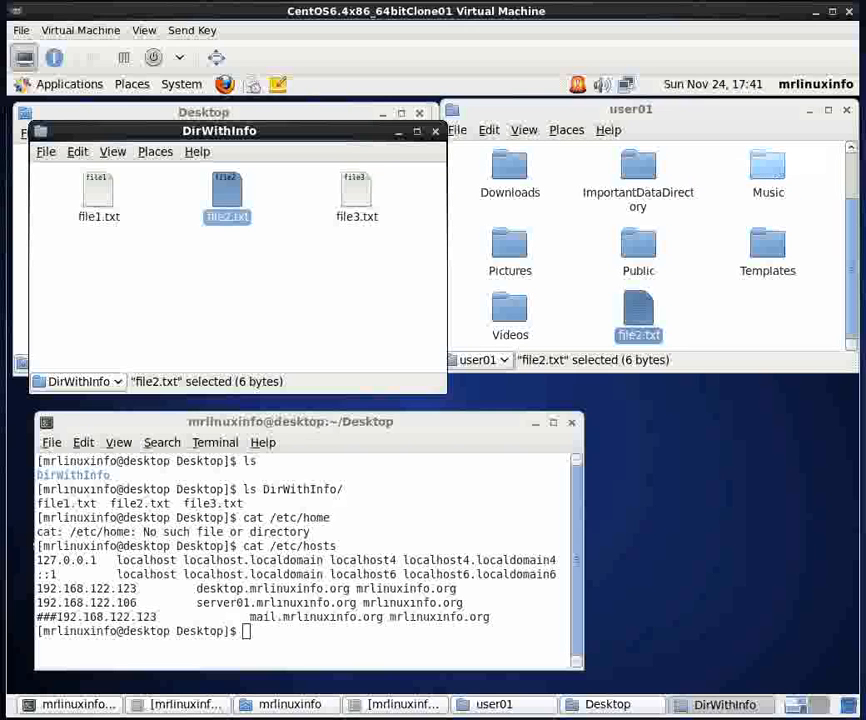
# - Inspect the contents of the remote Music folder and close it again
pyautogui.doubleClick(770, 174)
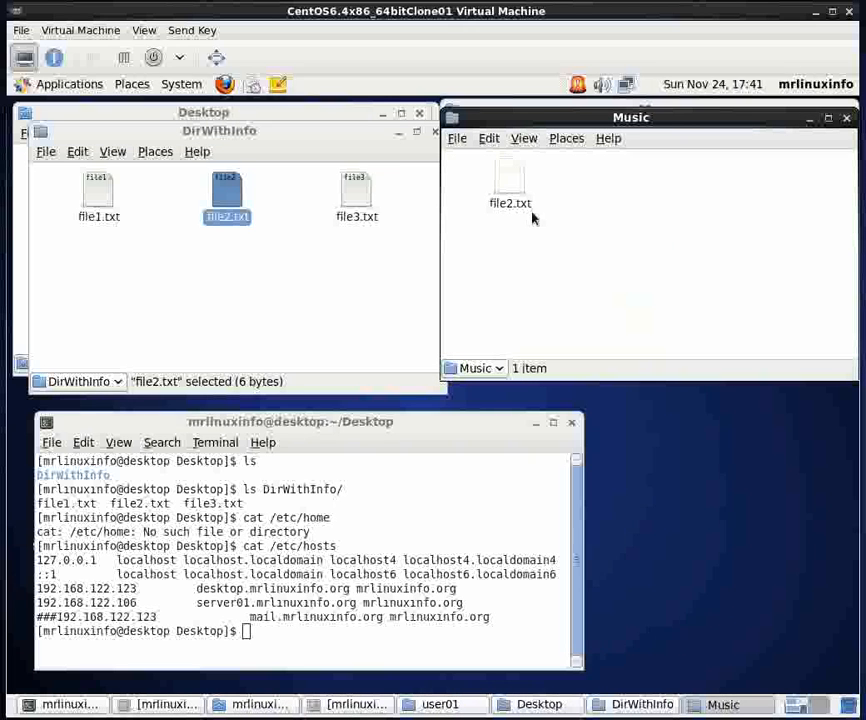
pyautogui.click(456, 139)
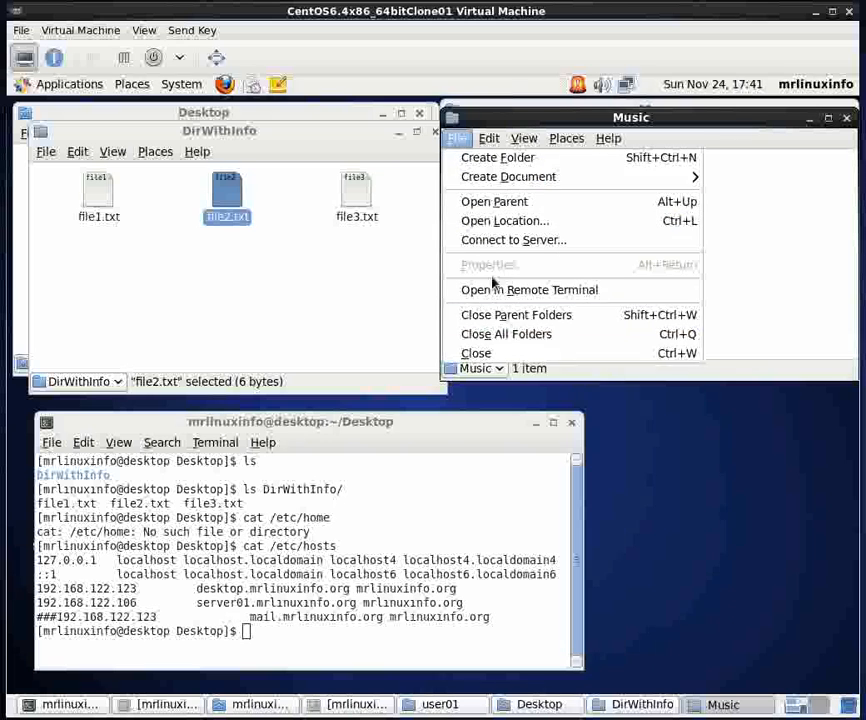
pyautogui.click(490, 355)
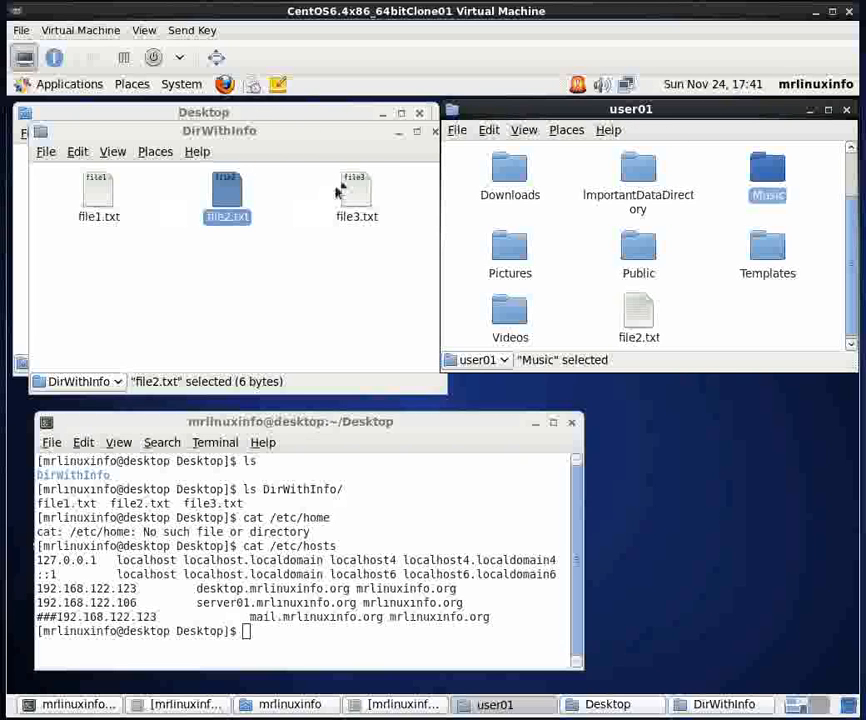
# - Align the local DirWithInfo window beside user01, and inspect the files in the remote ImportantDataDirectory before closing that directory
pyautogui.click(218, 218)
pyautogui.moveTo(318, 135); pyautogui.dragTo(300, 122)
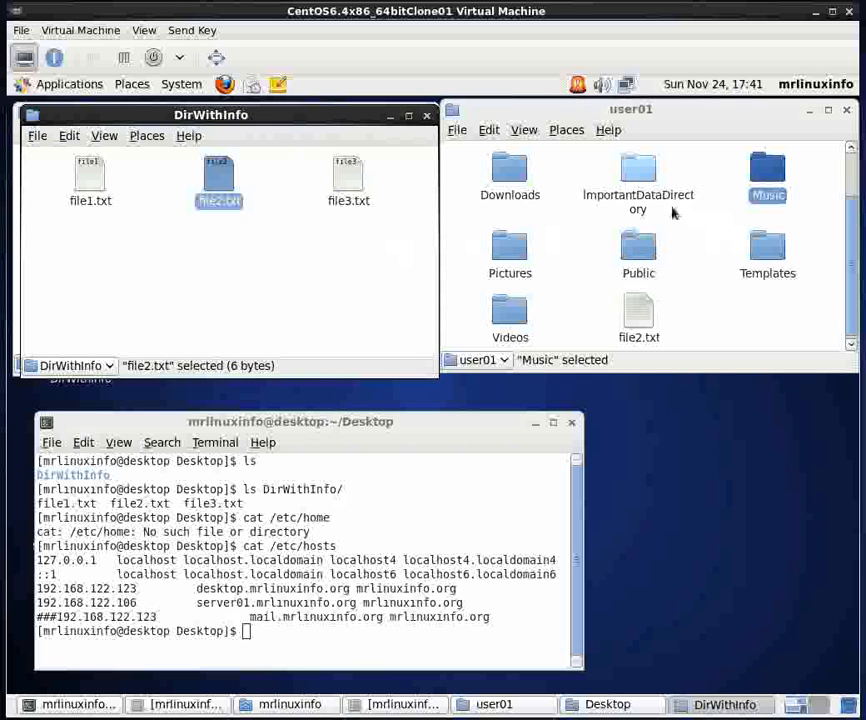
pyautogui.doubleClick(633, 172)
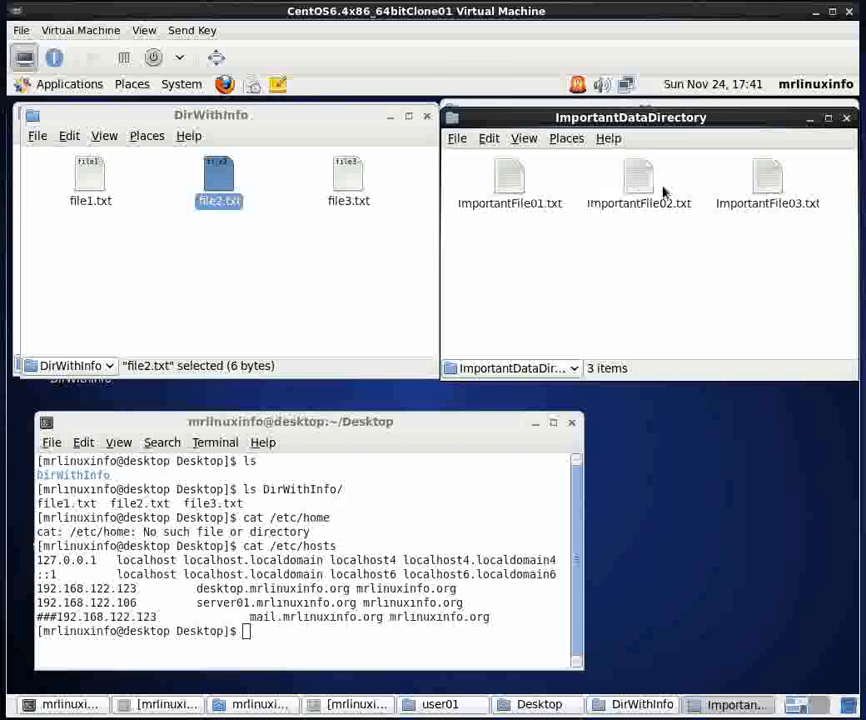
pyautogui.click(458, 142)
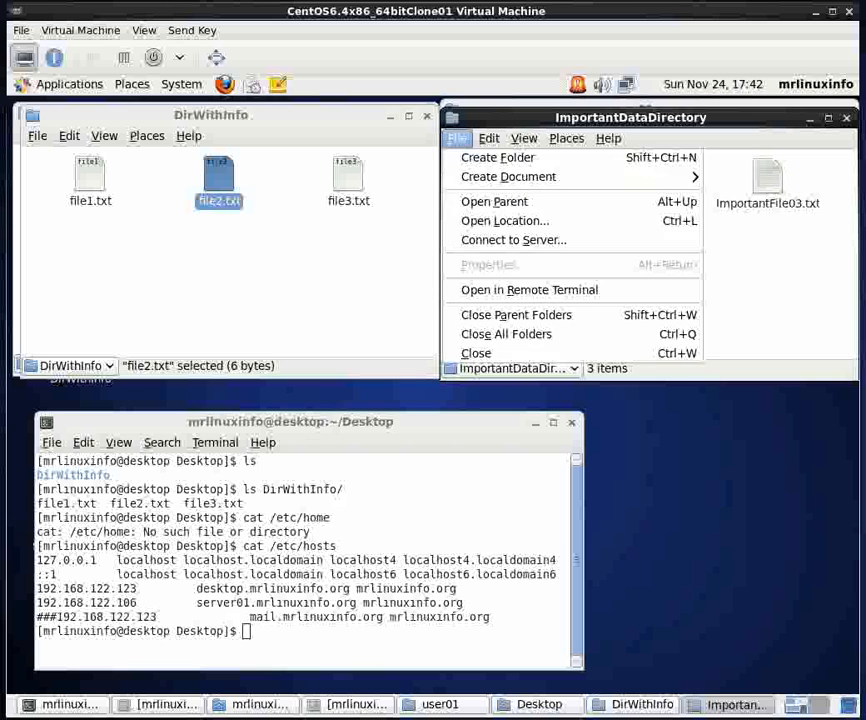
pyautogui.click(493, 356)
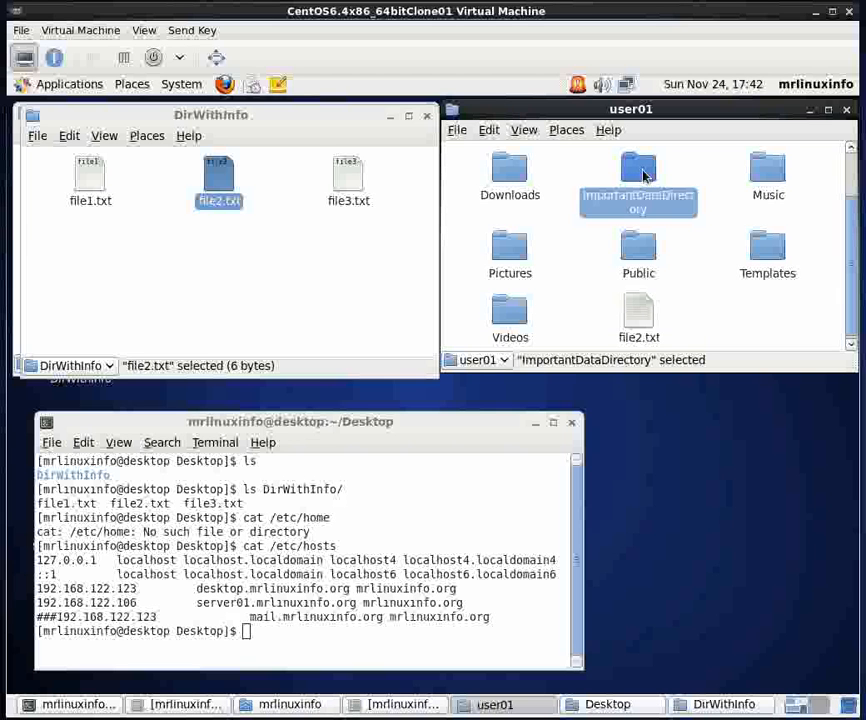
# - Close the local DirWithInfo folder and copy the remote ImportantDataDirectory to the local Desktop folder
pyautogui.click(30, 110)
pyautogui.click(37, 135)
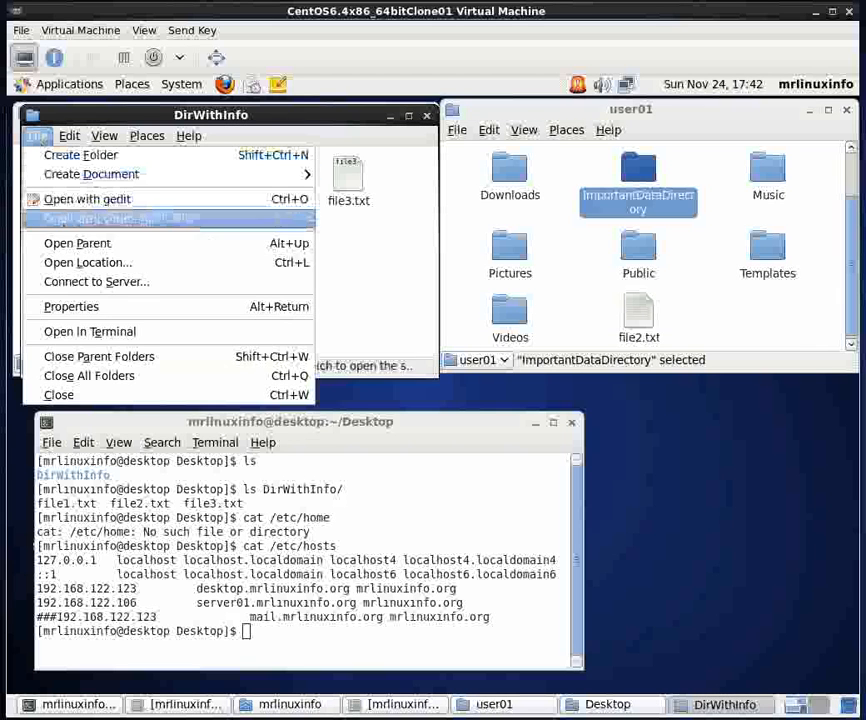
pyautogui.click(88, 398)
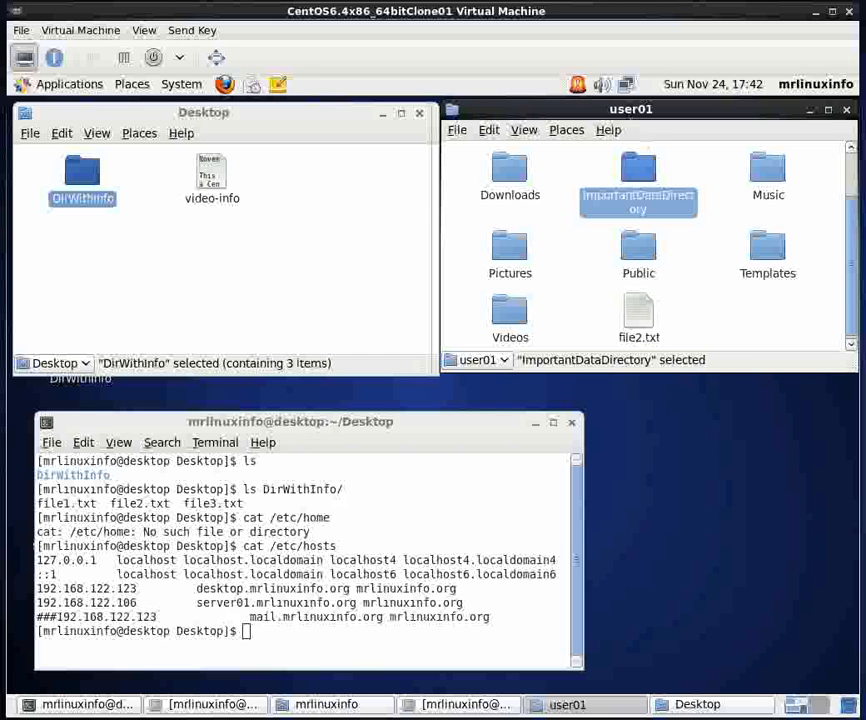
pyautogui.moveTo(643, 175); pyautogui.dragTo(185, 260)
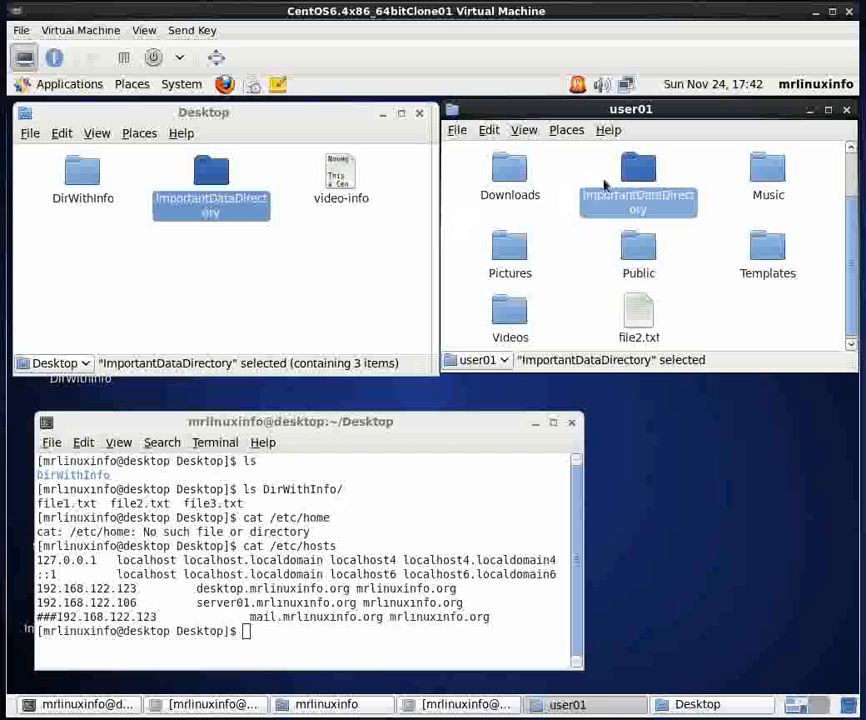
# - Copy ImportantFile03.txt from the remote ImportantDataDirectory to the local Desktop folder
pyautogui.doubleClick(643, 175)
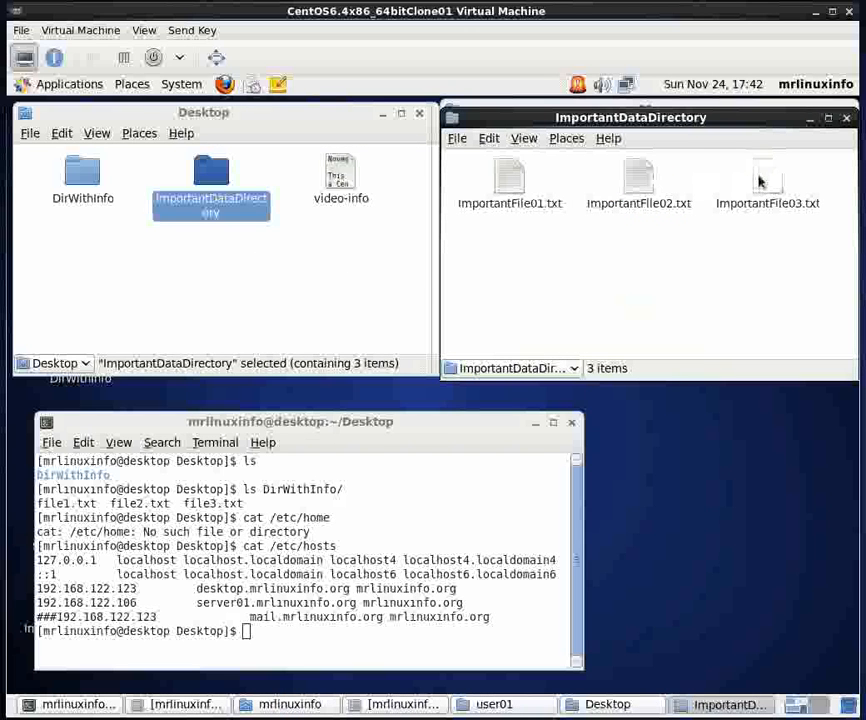
pyautogui.moveTo(768, 183); pyautogui.dragTo(226, 271)
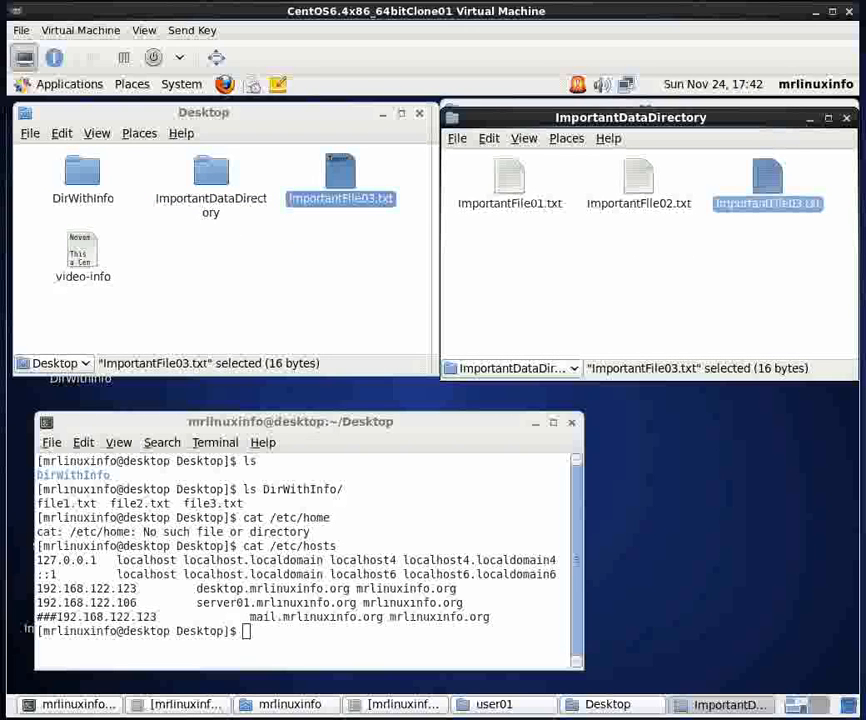
# - Move the local folder and terminal windows aside to check the copied items on the desktop, and reposition the terminal and home folder windows
pyautogui.moveTo(385, 118); pyautogui.dragTo(684, 415)
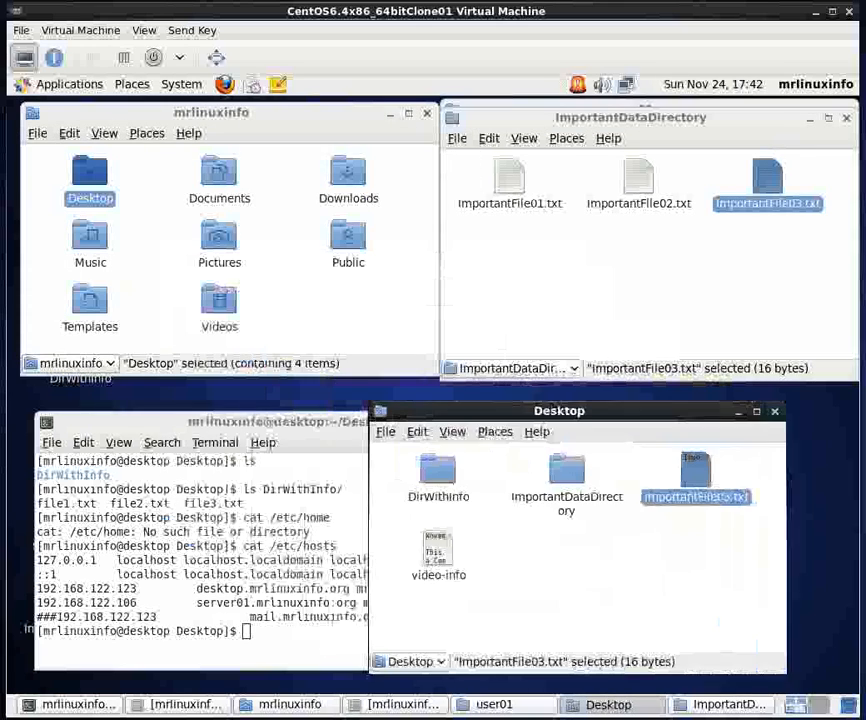
pyautogui.moveTo(338, 113); pyautogui.dragTo(696, 162)
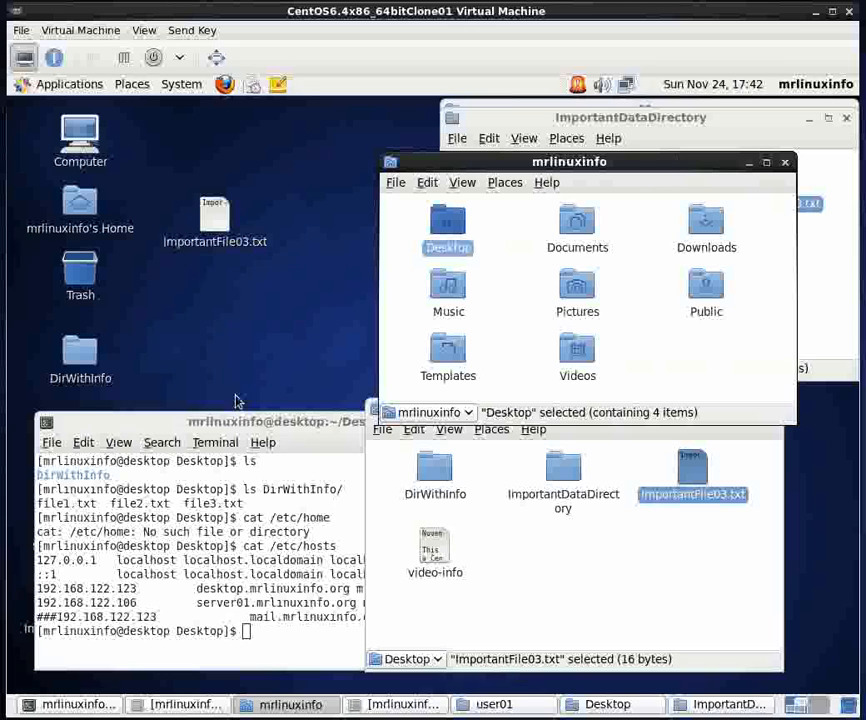
pyautogui.moveTo(232, 421); pyautogui.dragTo(406, 515)
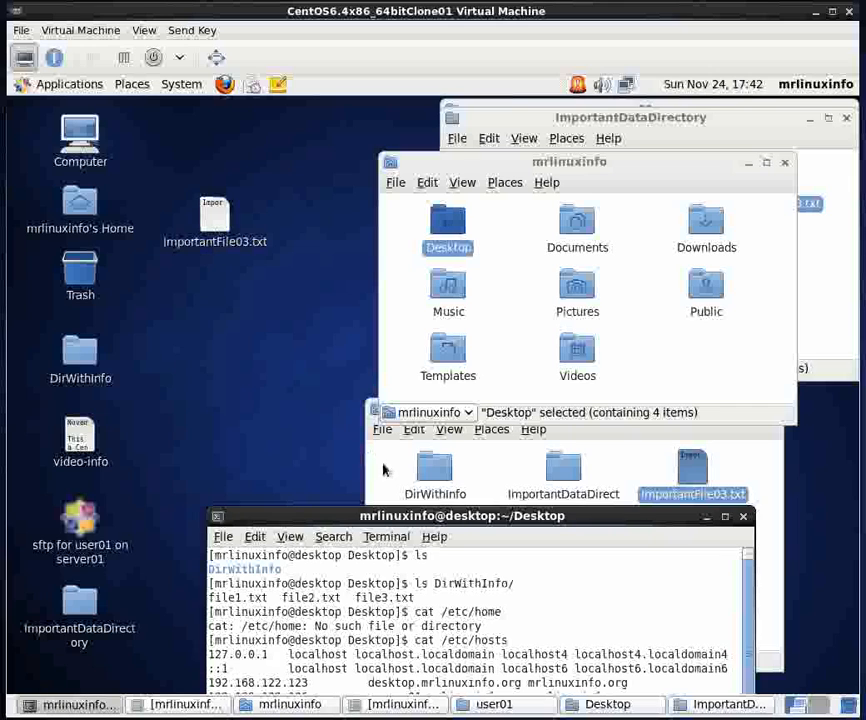
pyautogui.moveTo(435, 516); pyautogui.dragTo(256, 437)
pyautogui.moveTo(643, 176); pyautogui.dragTo(278, 125)
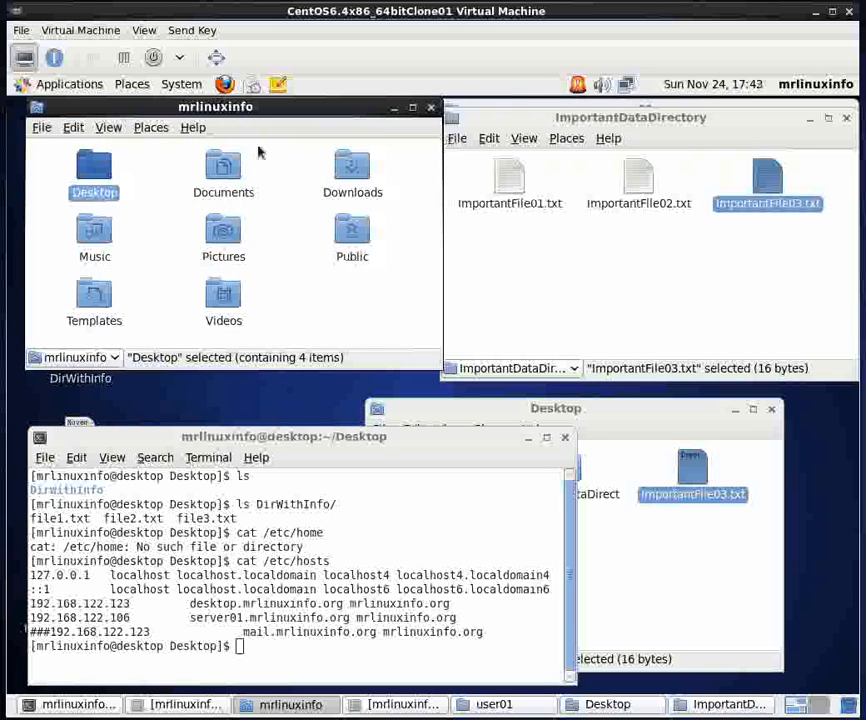